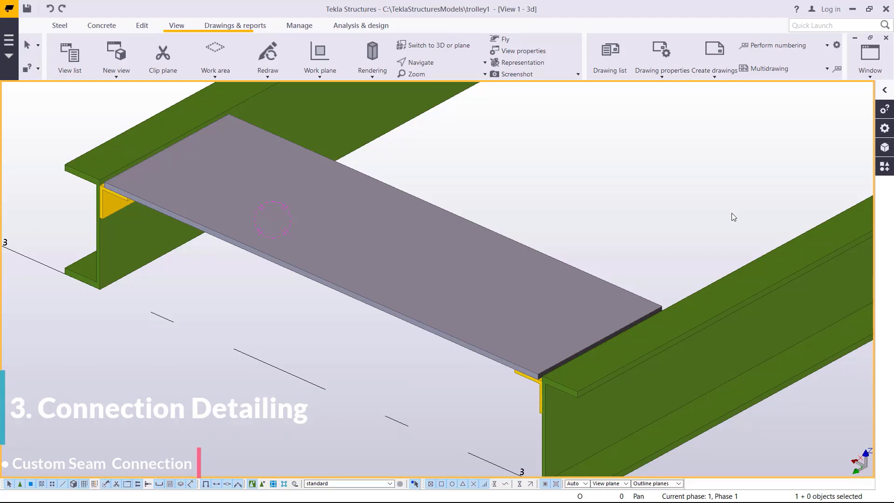
Step: Delete the plate spanning between the two green main beams
scroll(443, 289, "down", 5)
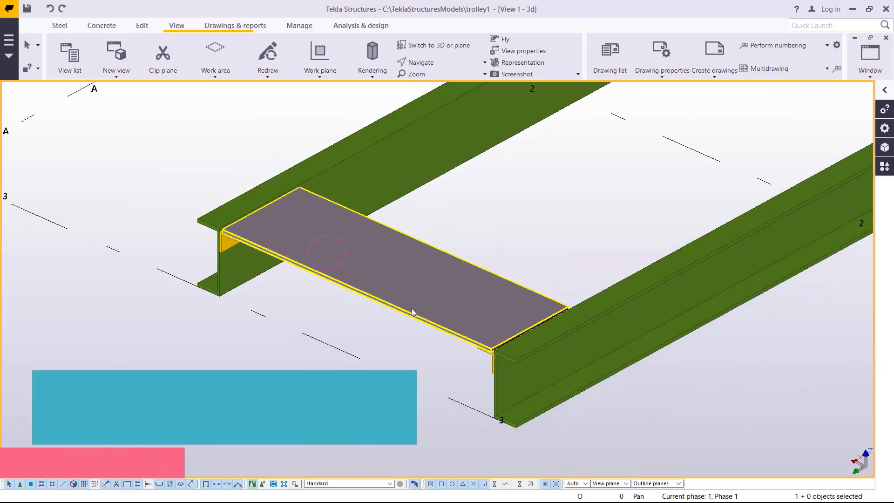
scroll(437, 285, "up", 5)
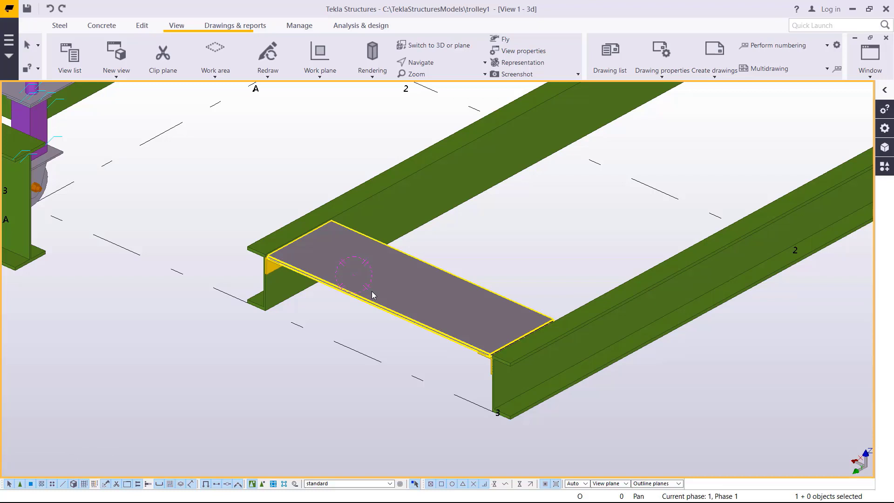
scroll(321, 298, "up", 5)
left_click(499, 270)
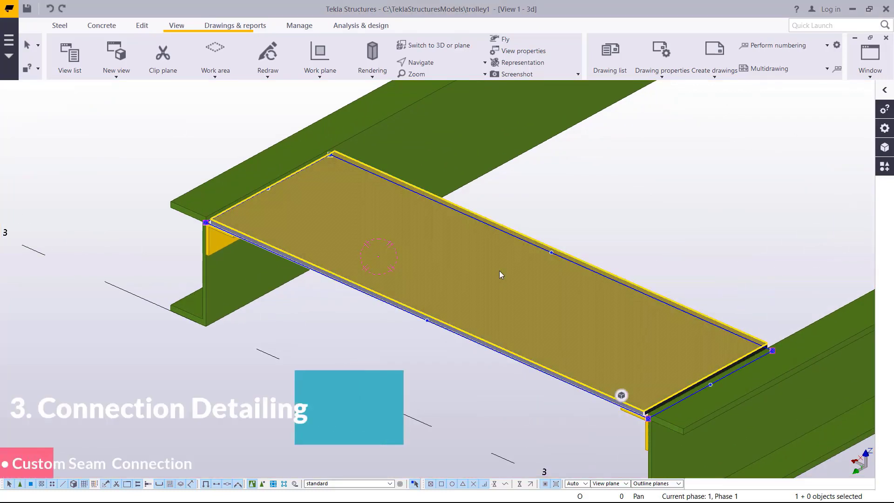
key("Delete")
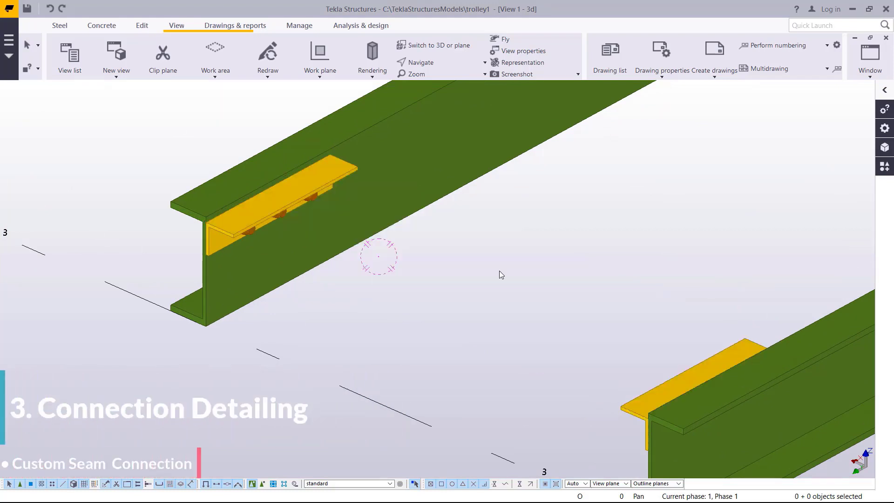
Step: Examine the angle bolted to the main beam's web and its three bolts from a rotated close-up view
left_click(435, 63)
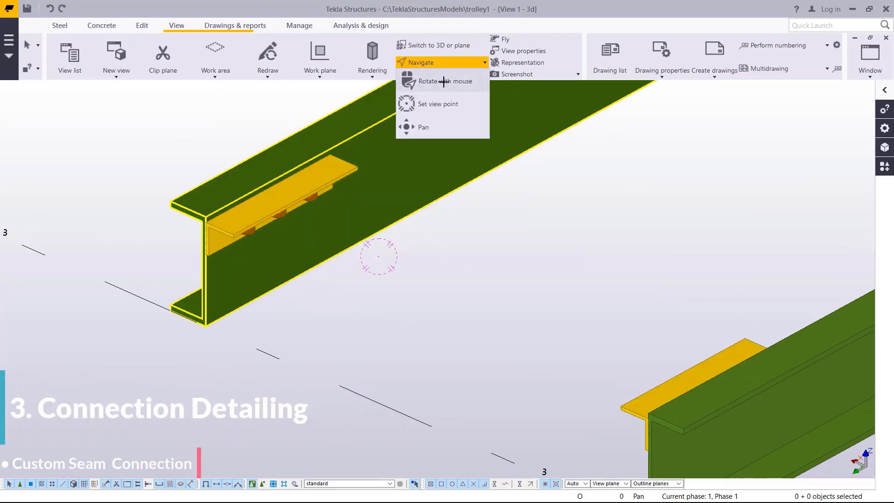
left_click(440, 82)
left_click_drag(269, 196, 186, 215)
scroll(187, 215, "up", 3)
scroll(94, 139, "up", 2)
right_click(93, 139)
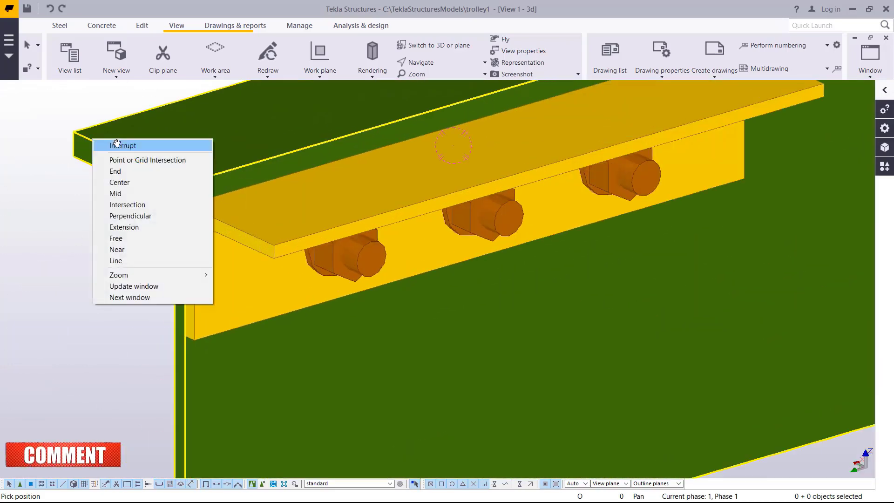
key("Escape")
scroll(368, 194, "up", 3)
scroll(360, 214, "down", 5)
scroll(420, 201, "up", 4)
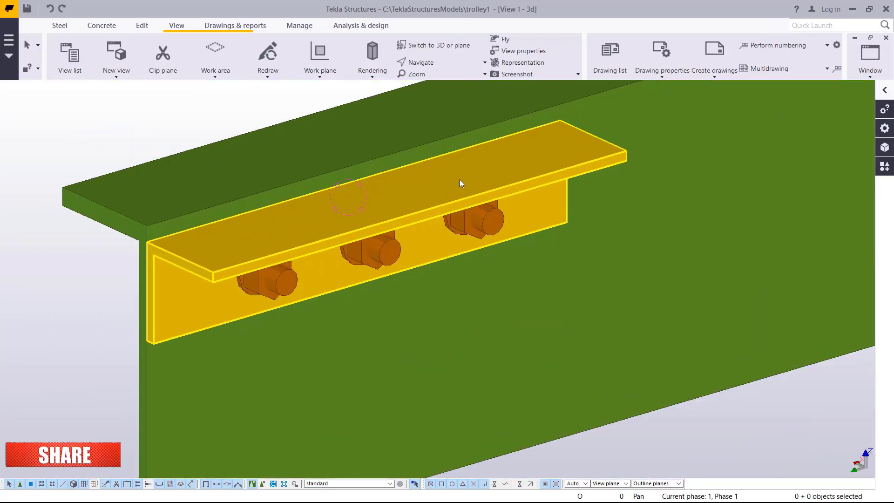
scroll(469, 198, "down", 4)
scroll(491, 191, "up", 5)
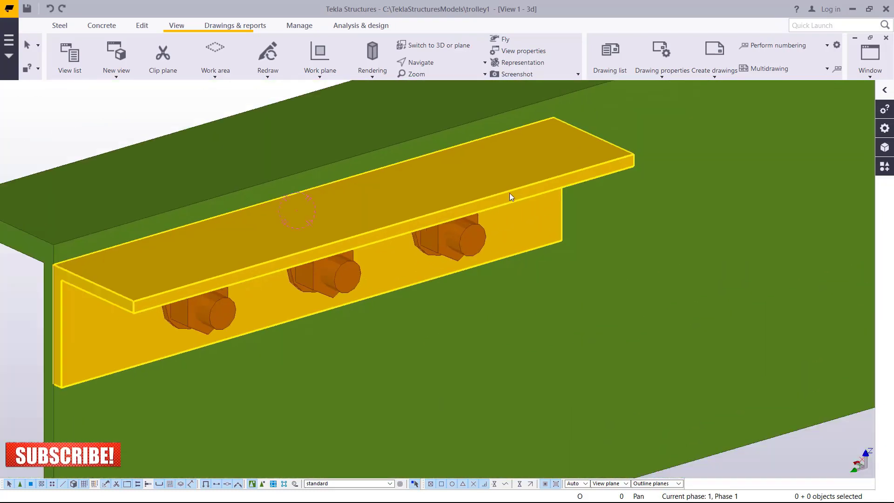
scroll(509, 193, "down", 2)
scroll(484, 194, "down", 1)
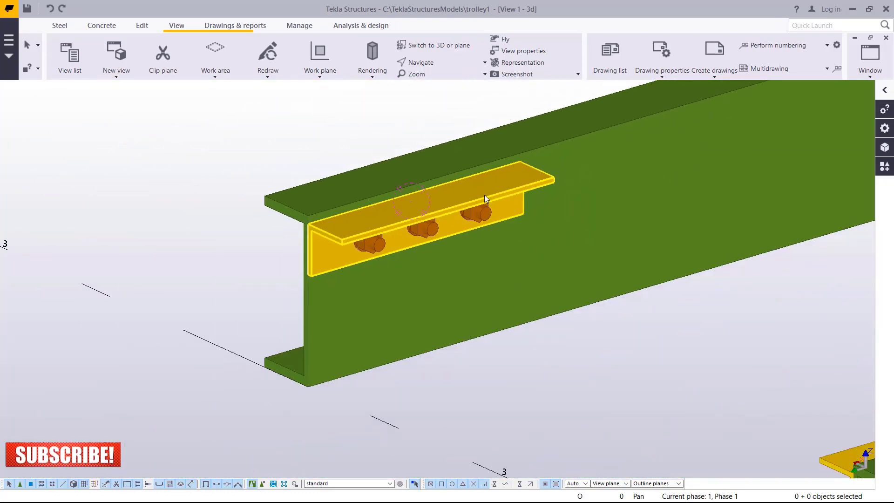
scroll(321, 246, "up", 3)
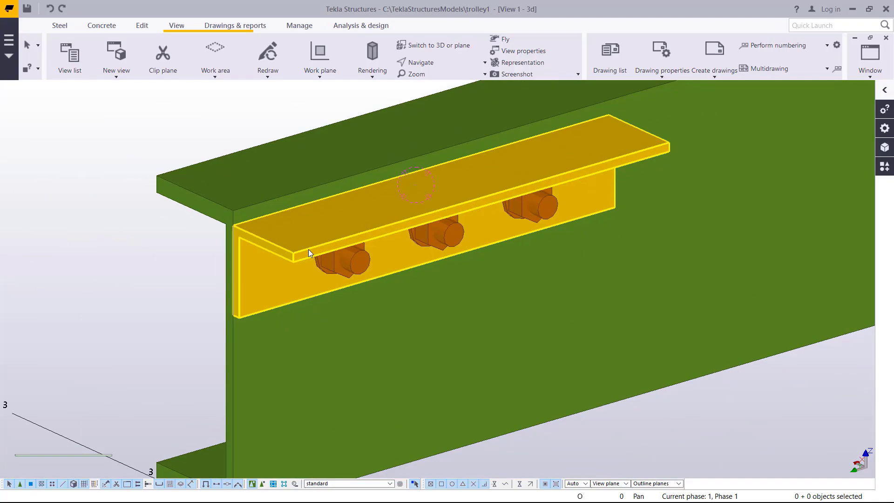
scroll(308, 249, "down", 3)
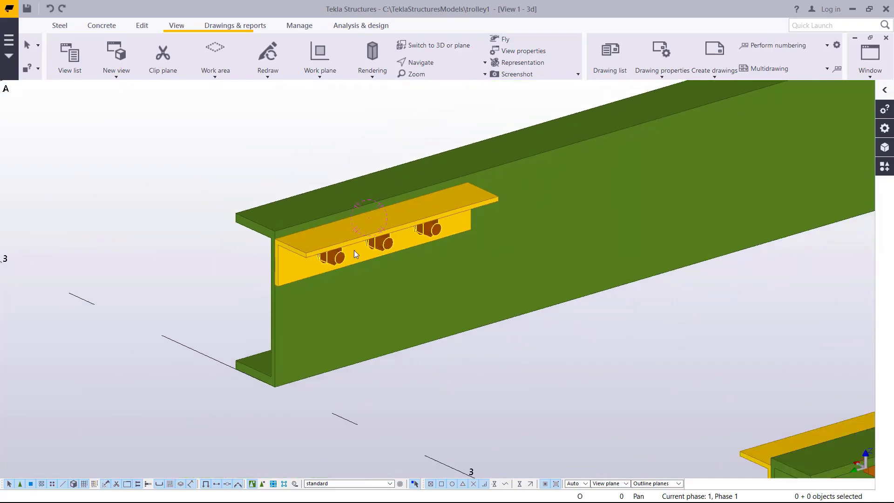
Step: Inspect the bolted angle's beam properties and its profile selection, leaving them as they are
left_click(442, 62)
left_click(441, 77)
mouse_move(400, 235)
left_mouse_down()
mouse_move(422, 196)
mouse_move(417, 157)
mouse_move(394, 231)
mouse_move(418, 235)
left_mouse_up()
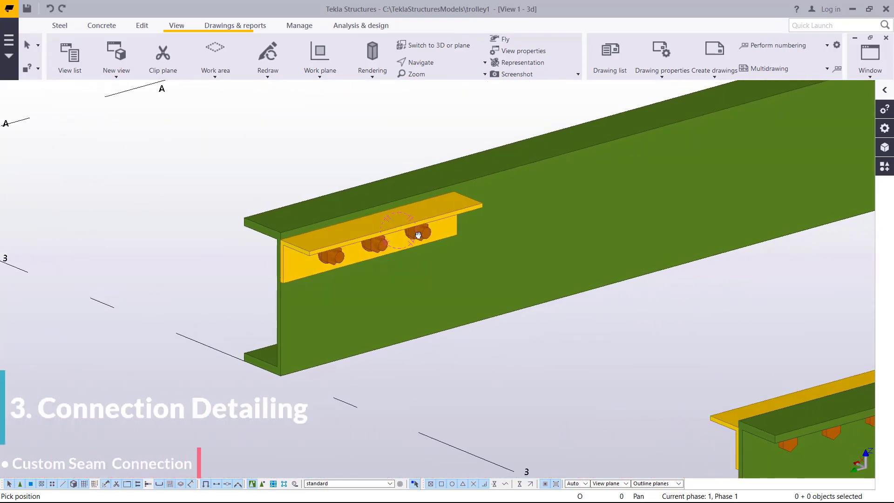
right_click(214, 168)
left_click(256, 176)
scroll(346, 228, "up", 2)
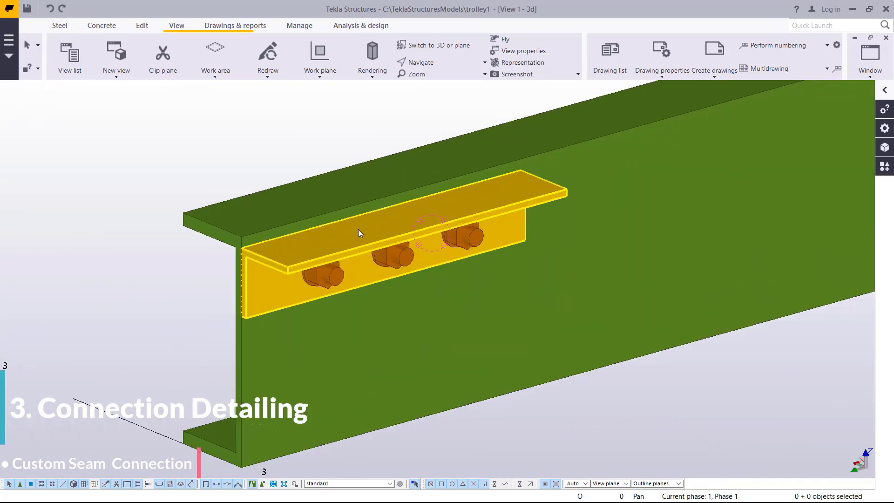
scroll(359, 233, "up", 1)
double_click(280, 264)
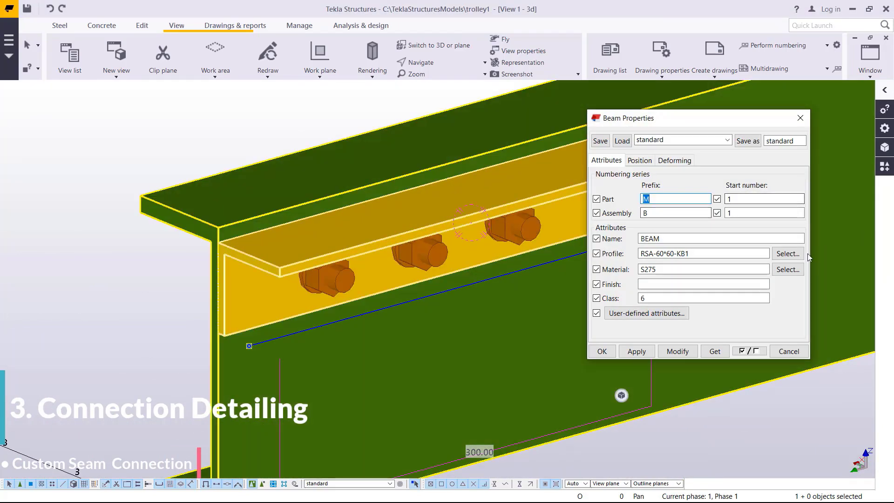
left_click(788, 253)
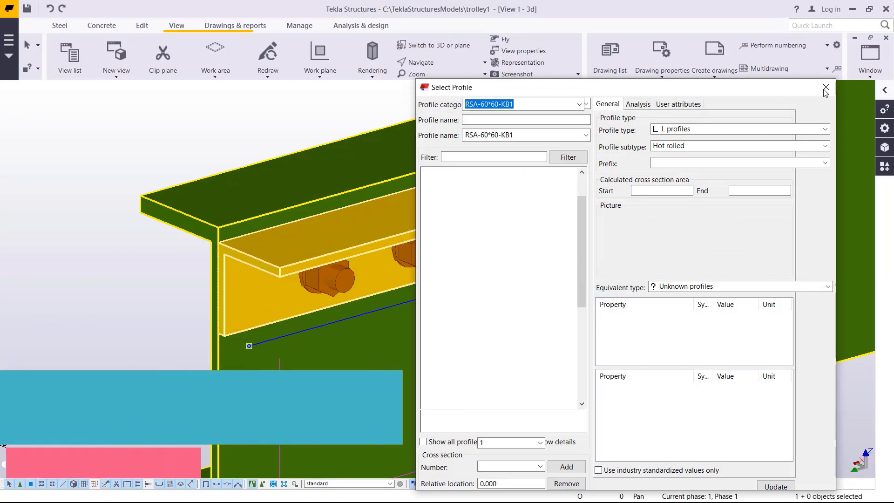
left_click(242, 218)
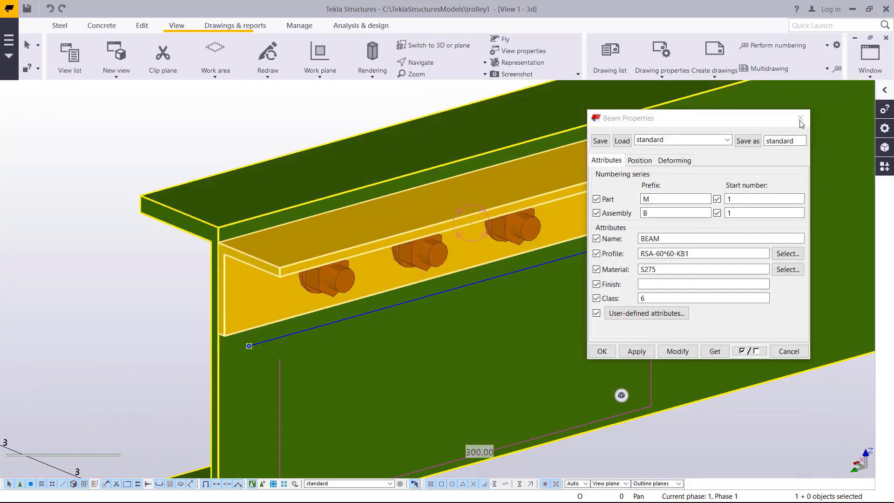
left_click(163, 136)
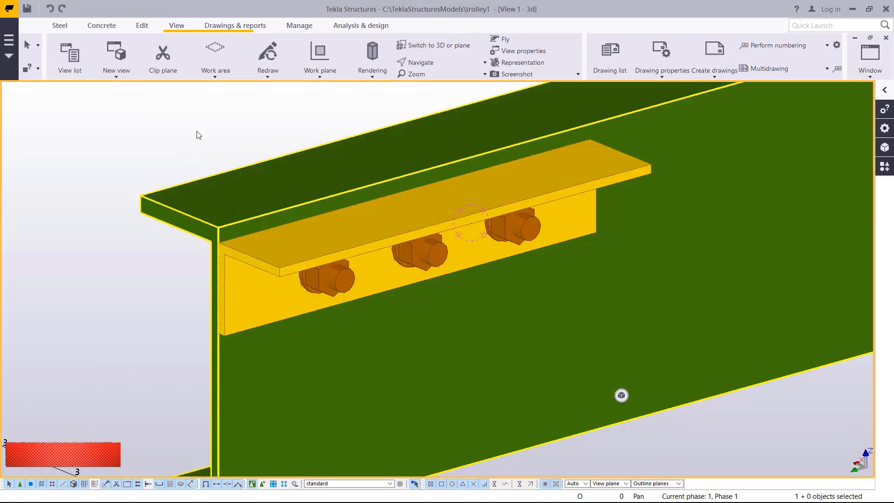
Step: Delete the bolt group that fixes the angle to the main beam's web
left_click(458, 252)
scroll(443, 281, "up", 5)
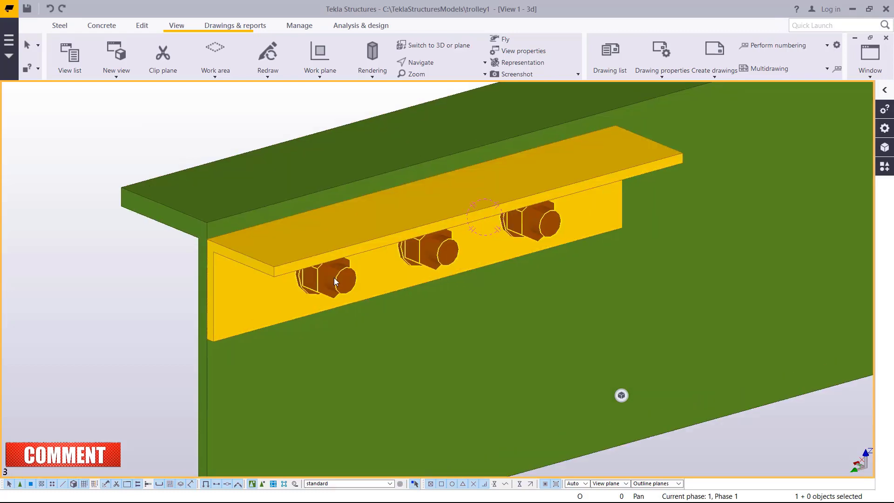
scroll(285, 259, "down", 3)
scroll(378, 230, "up", 4)
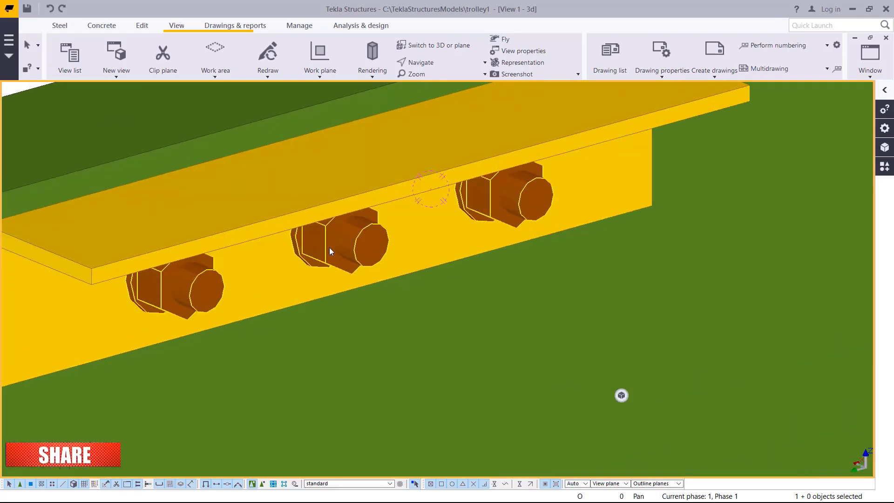
scroll(467, 243, "down", 2)
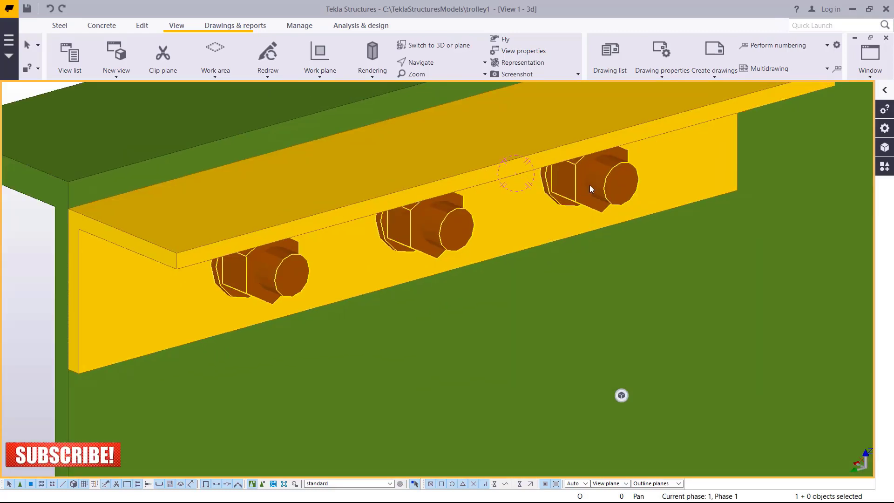
key("Delete")
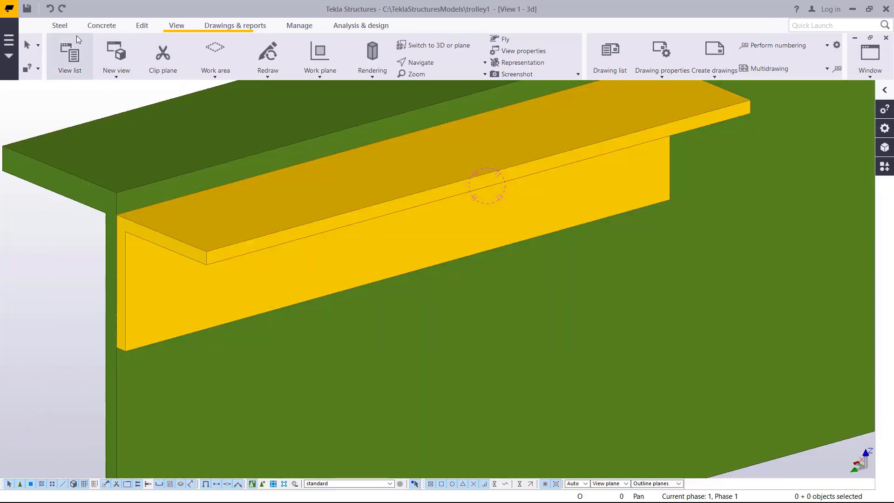
Step: Create a steel beam along the outer upper edge of the angle, from one end corner to the other
left_click(62, 29)
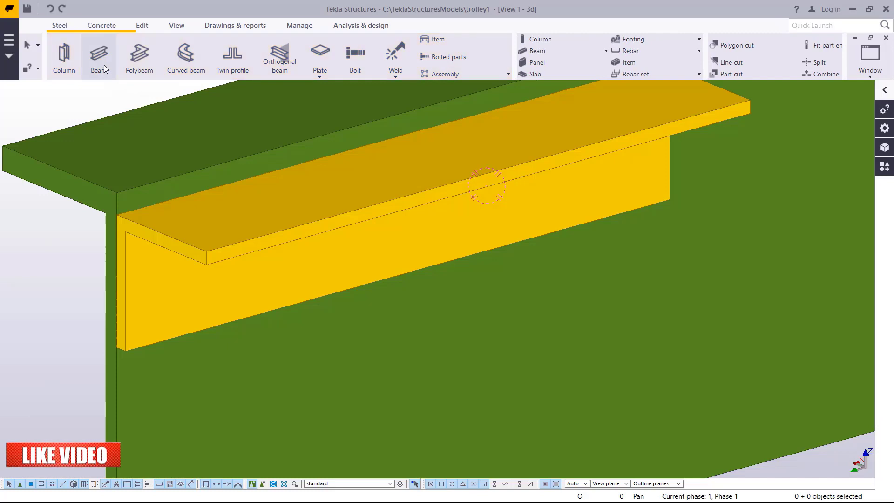
left_click(100, 61)
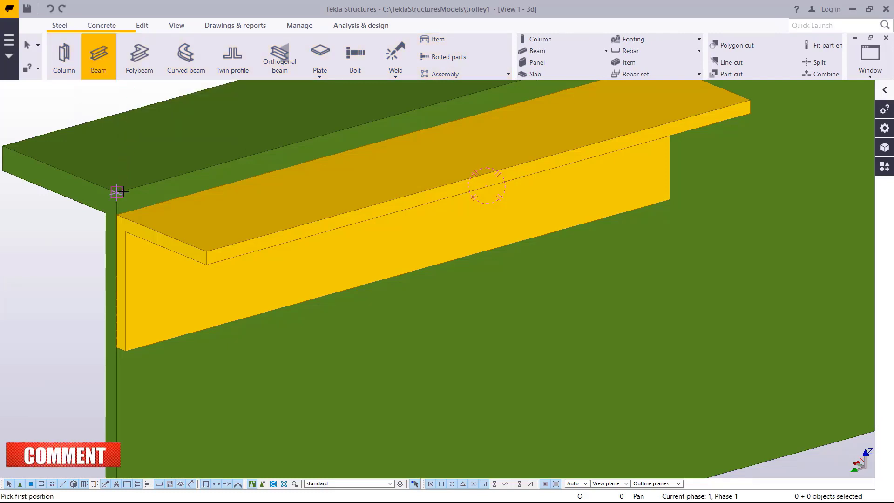
left_click(210, 251)
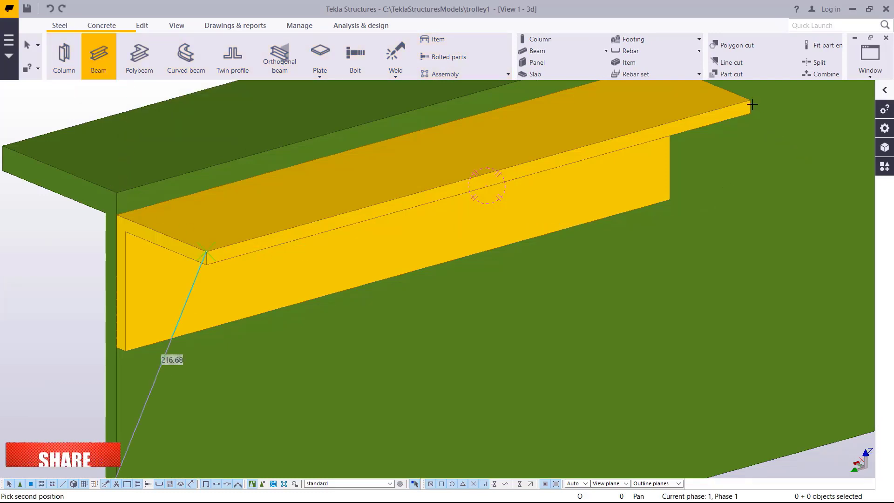
scroll(750, 99, "up", 2)
scroll(750, 100, "up", 2)
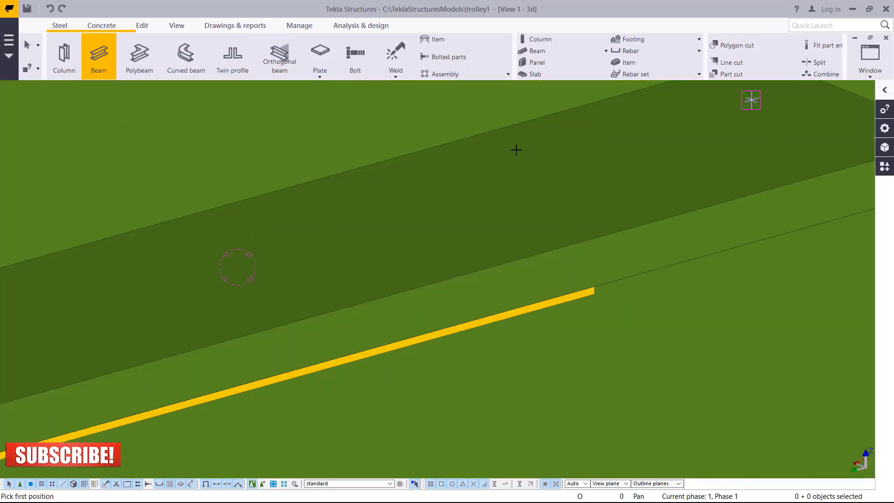
right_click(517, 150)
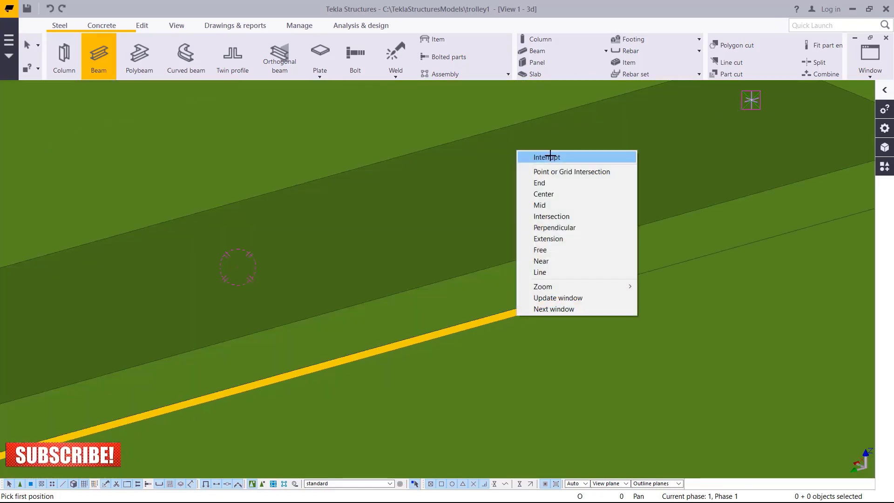
left_click(531, 154)
Step: Copy the profile name RSA-60*60-KB1 from the angle's beam properties
scroll(565, 201, "down", 3)
scroll(423, 199, "up", 1)
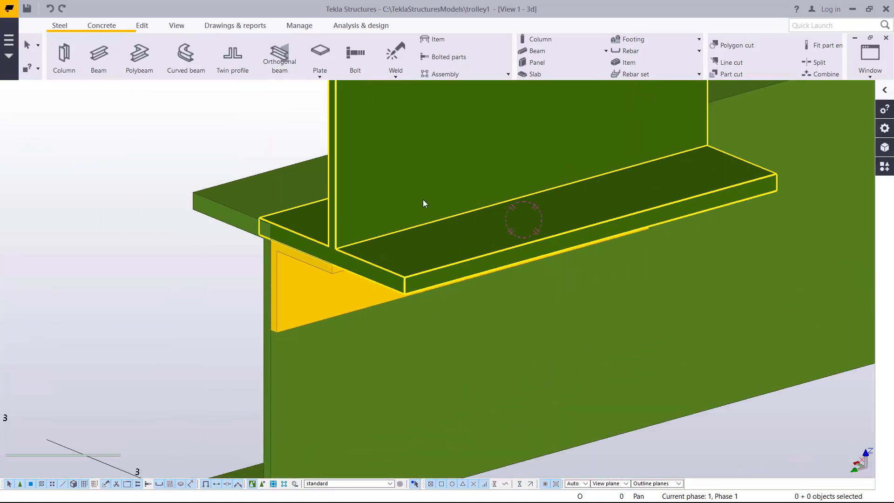
scroll(423, 199, "up", 2)
scroll(284, 299, "up", 1)
double_click(300, 275)
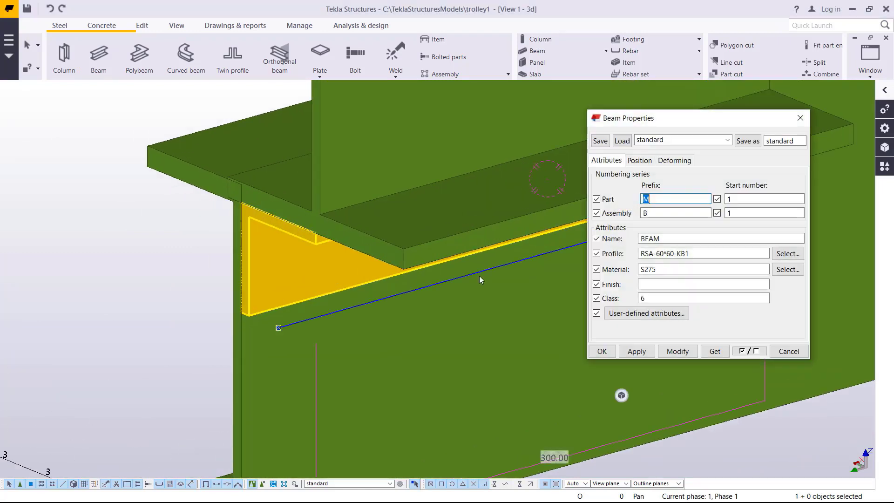
right_click(662, 255)
left_click(719, 288)
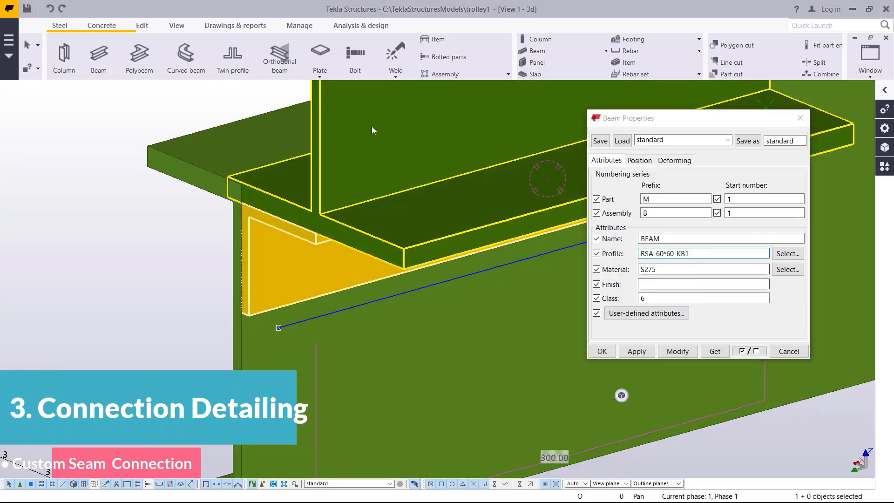
Step: Try to change the new beam's profile to 10A-60*60-KB1
double_click(372, 126)
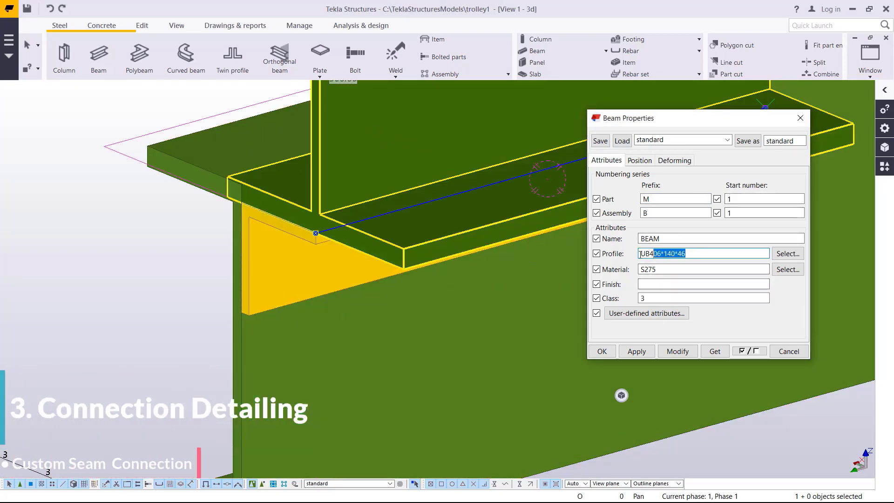
right_click(662, 254)
left_click(689, 297)
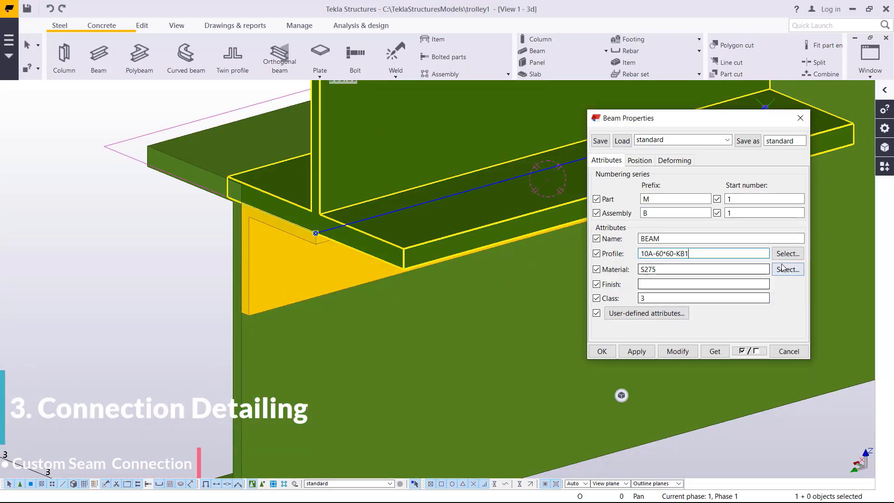
left_click(683, 355)
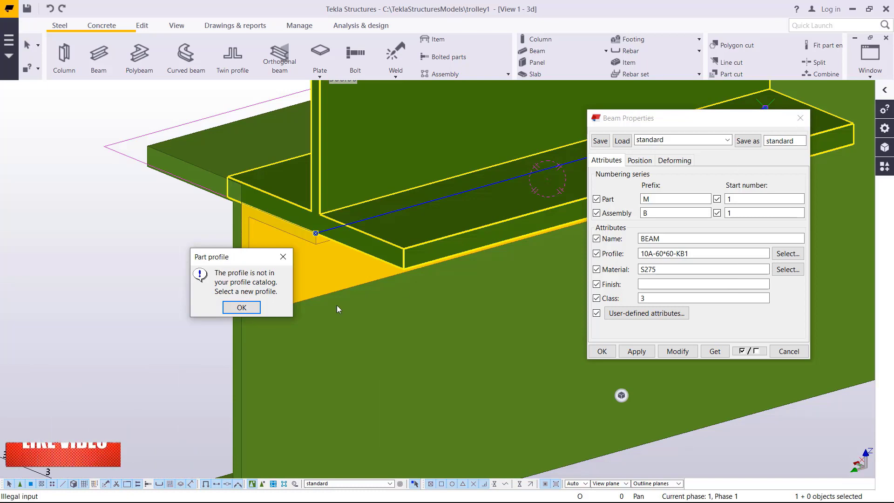
left_click(242, 308)
left_click(801, 118)
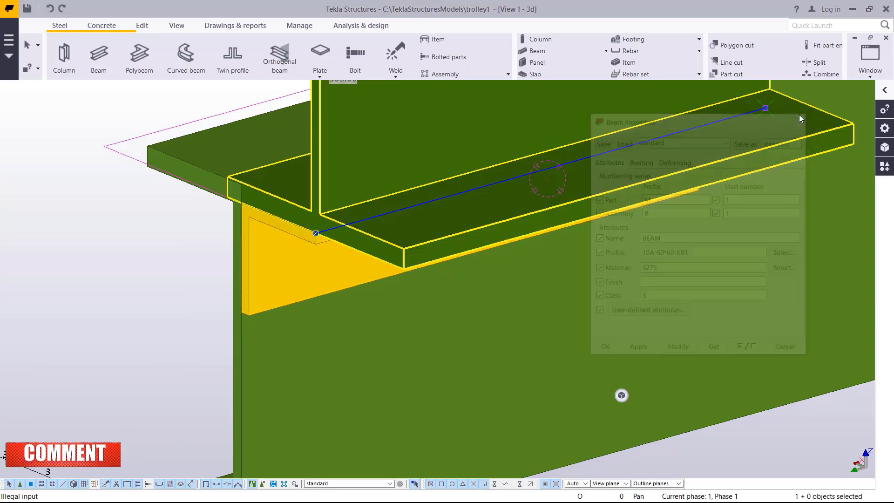
right_click(91, 63)
left_click(117, 69)
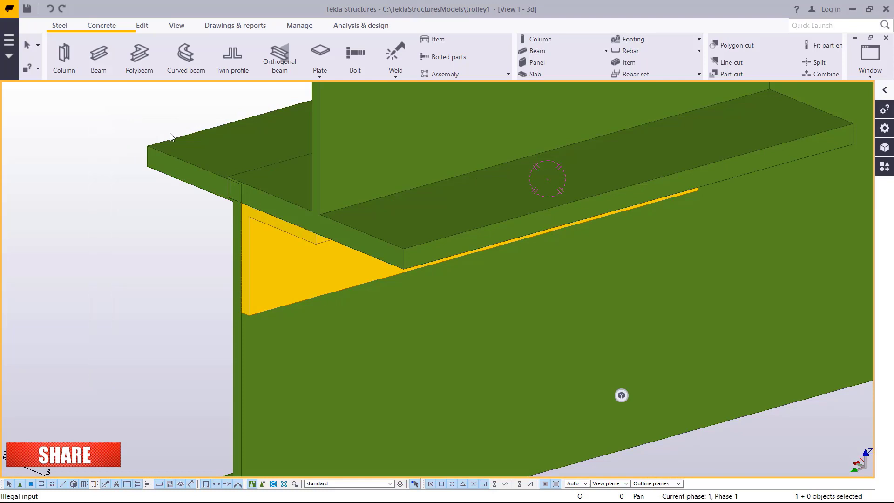
Step: Copy the profile name RSA-60*60-KB1 from the existing angle's properties and apply it to the new beam above it
double_click(304, 274)
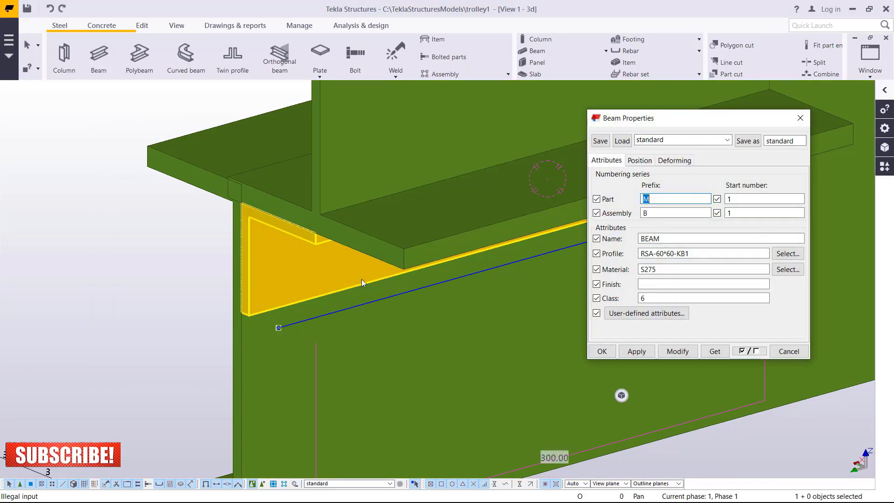
double_click(642, 253)
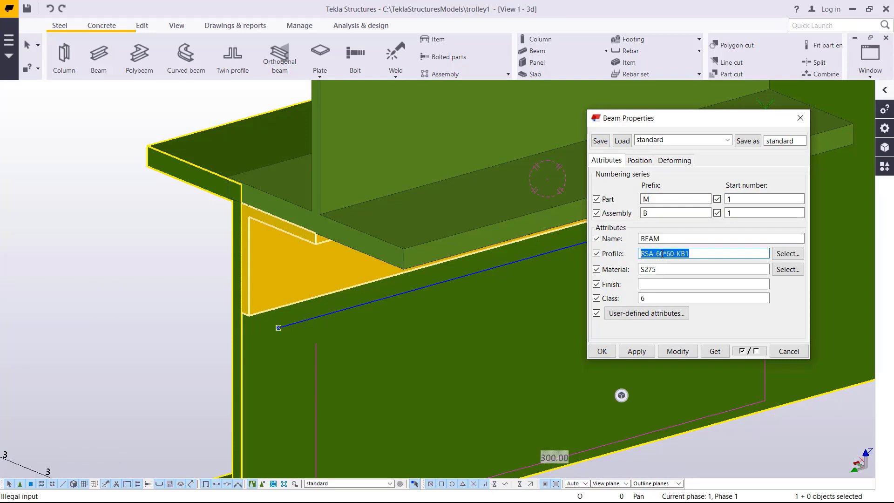
right_click(662, 254)
left_click(694, 287)
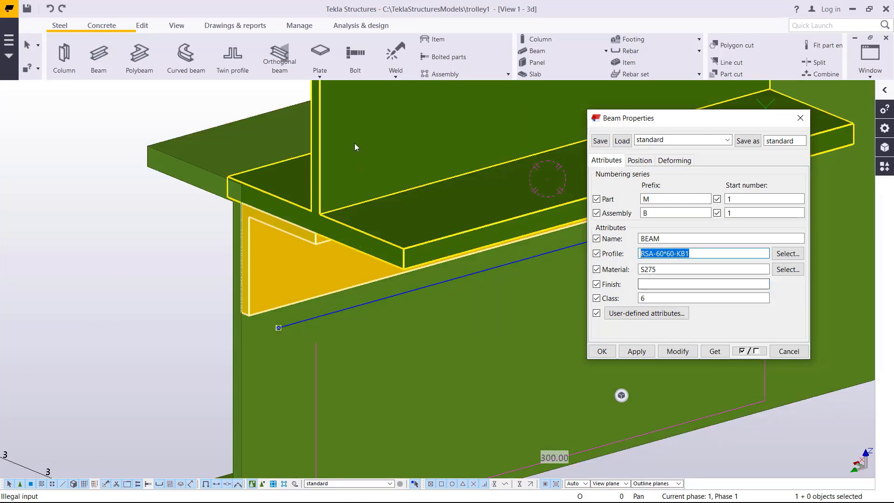
double_click(357, 144)
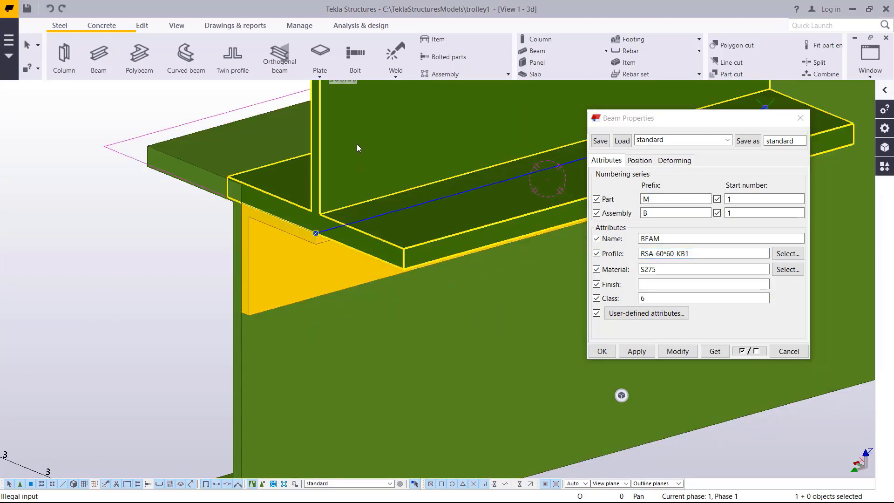
right_click(653, 254)
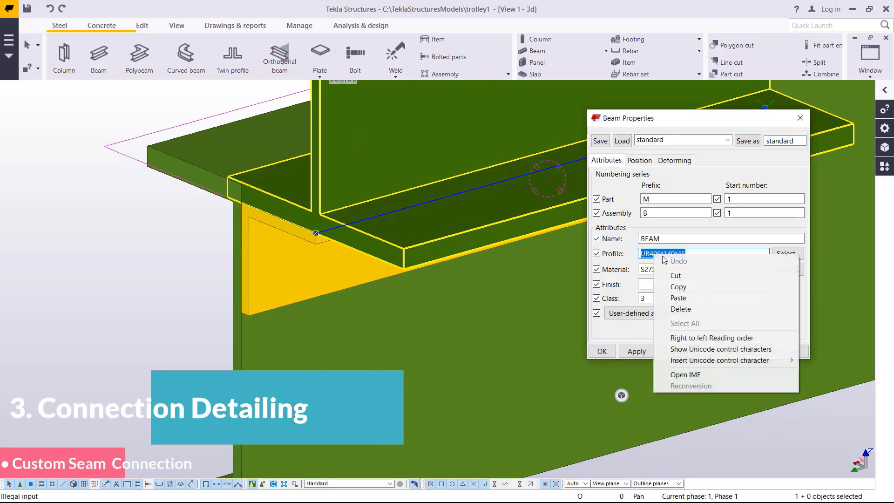
left_click(682, 298)
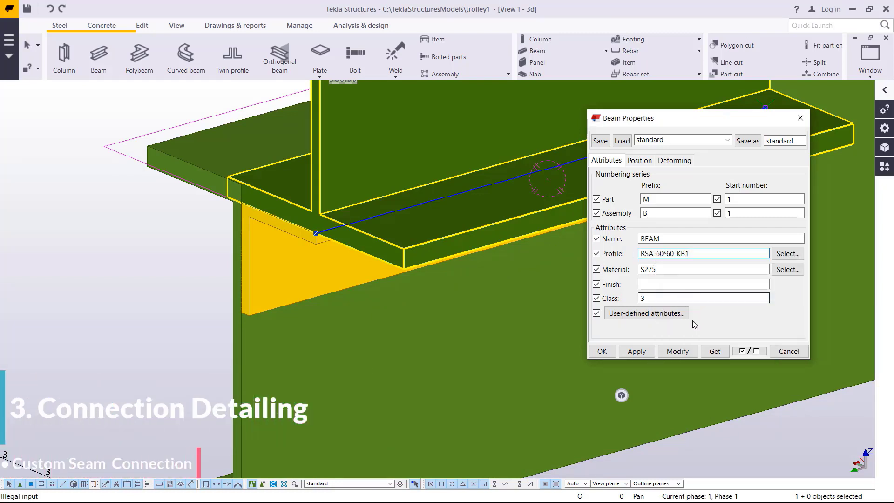
left_click(682, 353)
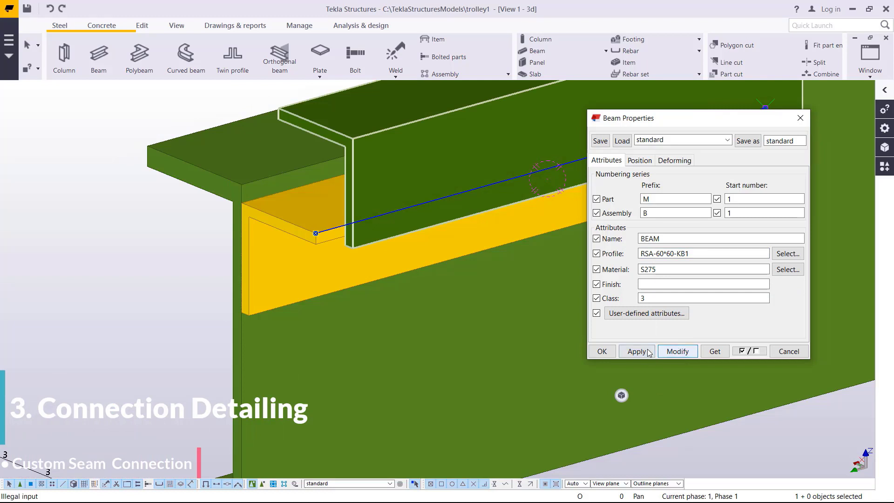
Step: Set the new angle's rotation to Back in its position properties and apply the change
scroll(375, 164, "up", 1)
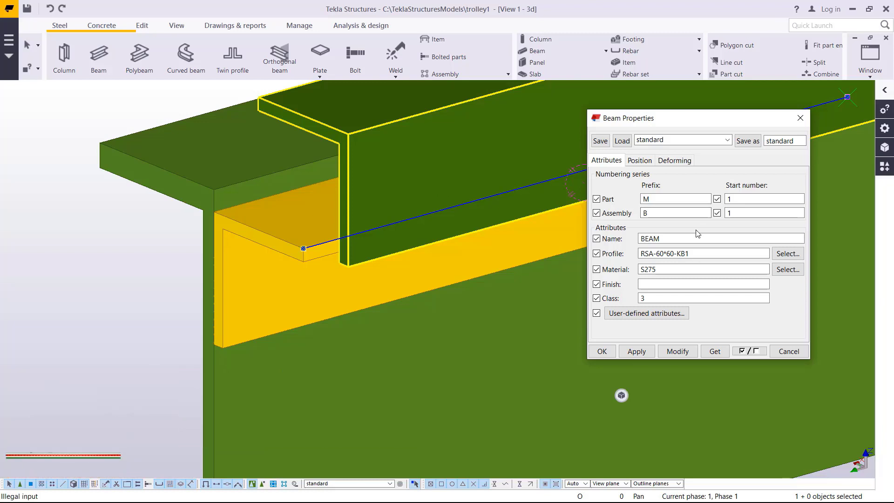
left_click(639, 161)
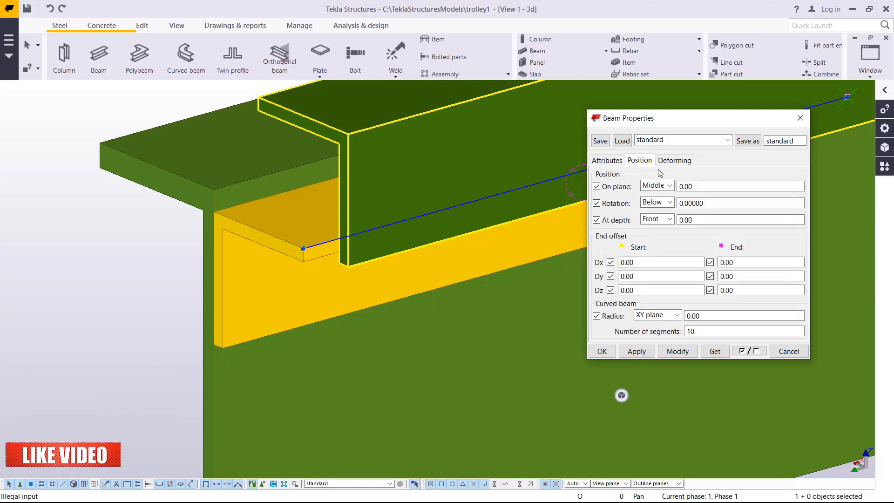
left_click(669, 203)
left_click(665, 235)
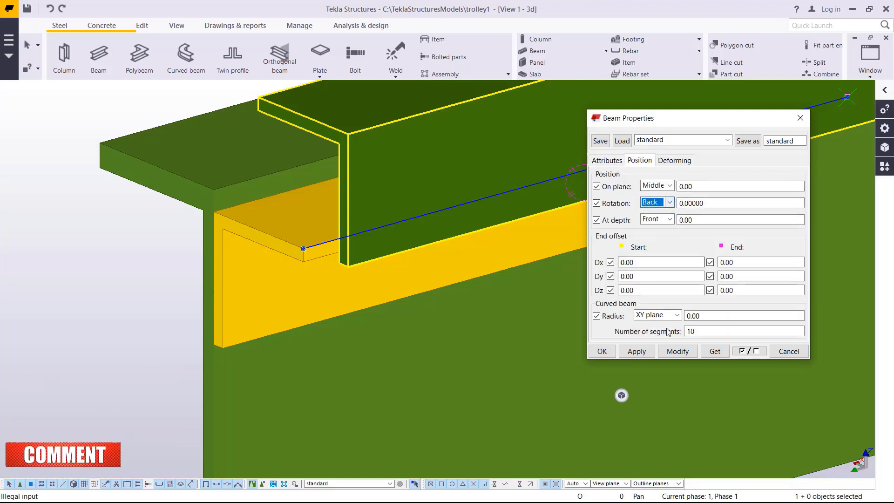
left_click(676, 354)
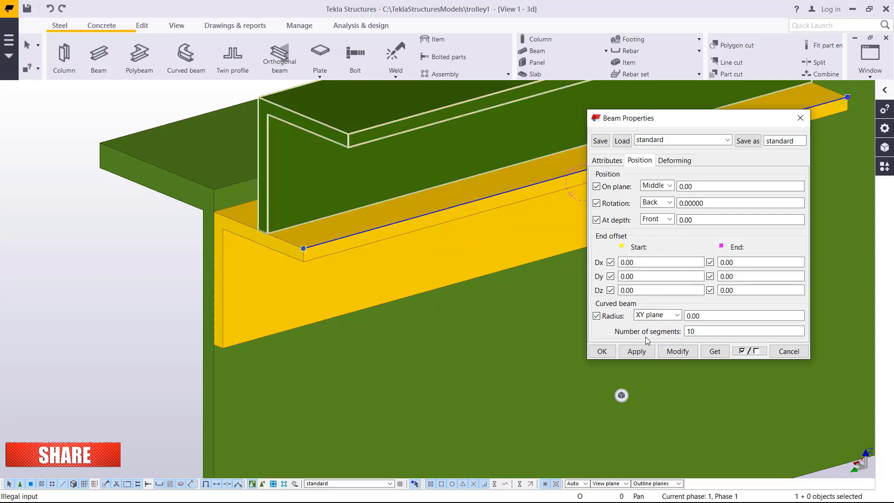
Step: Set the new angle's depth position to Behind and apply it to the part
left_click(670, 220)
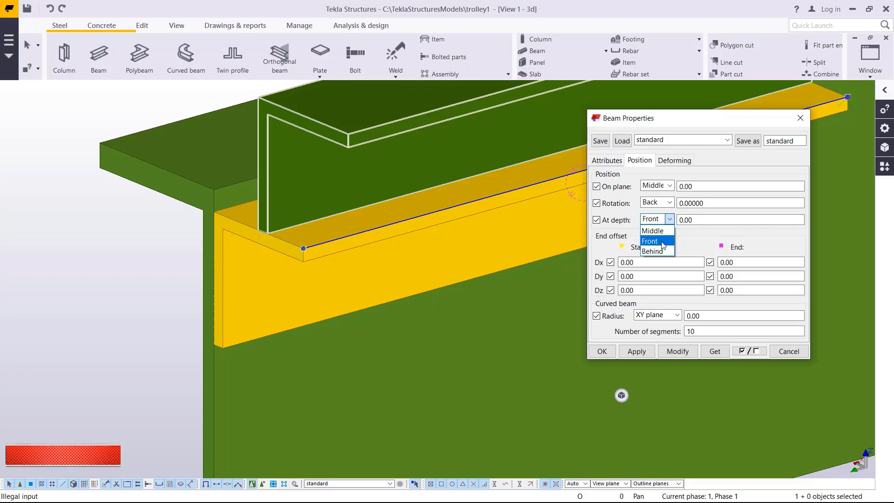
left_click(663, 242)
left_click(678, 351)
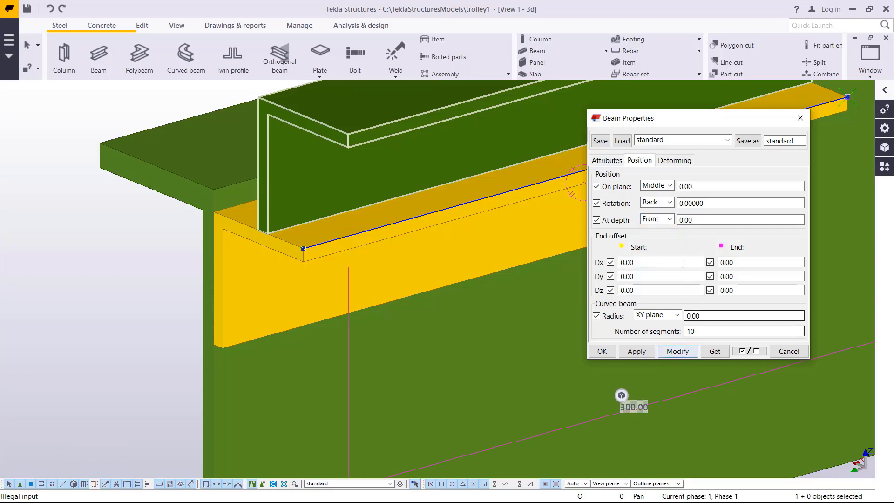
left_click(670, 220)
left_click(663, 251)
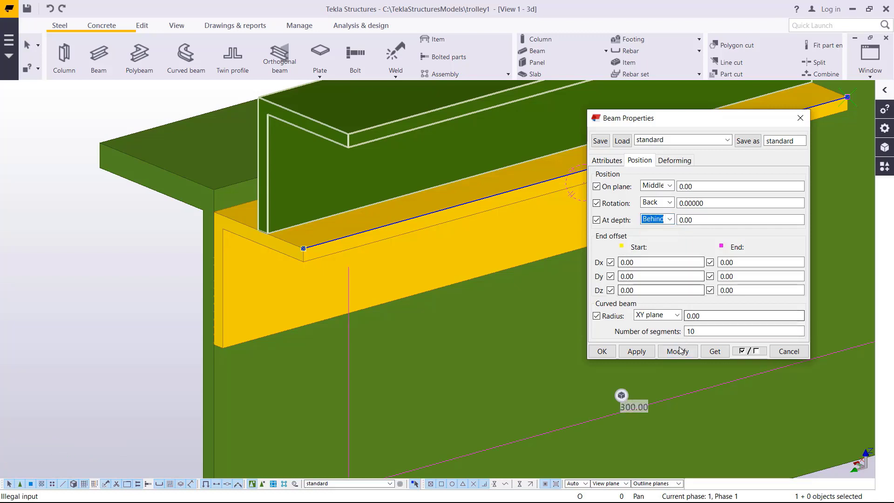
left_click(678, 352)
scroll(213, 247, "up", 2)
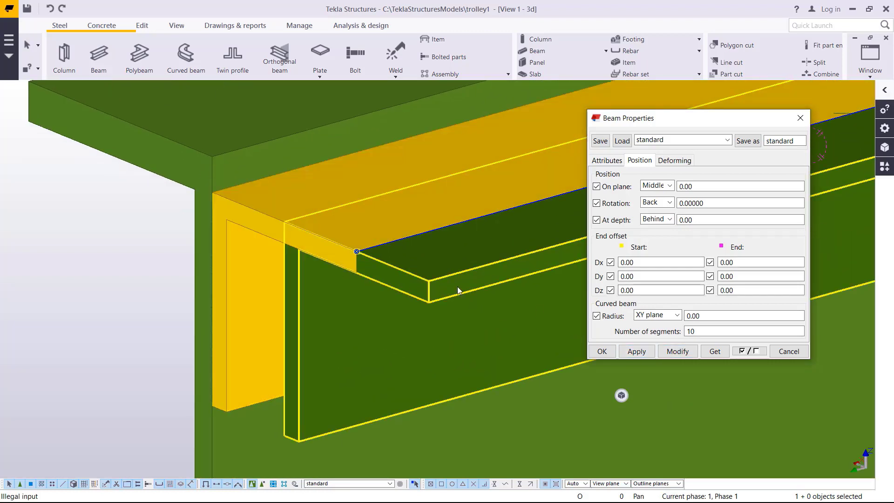
left_click(602, 351)
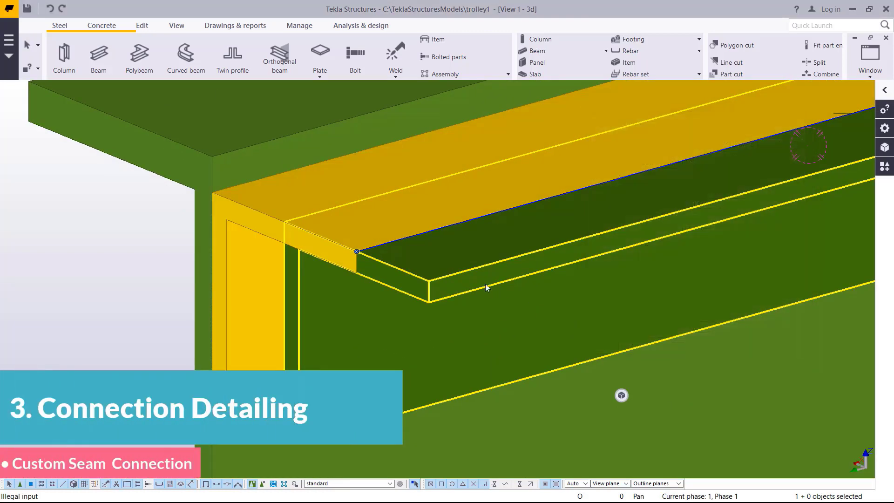
Step: Try to shift the second angle by its upper end corner onto the existing angle's web-side corner, and undo the second angle
right_click(486, 287)
left_click(519, 311)
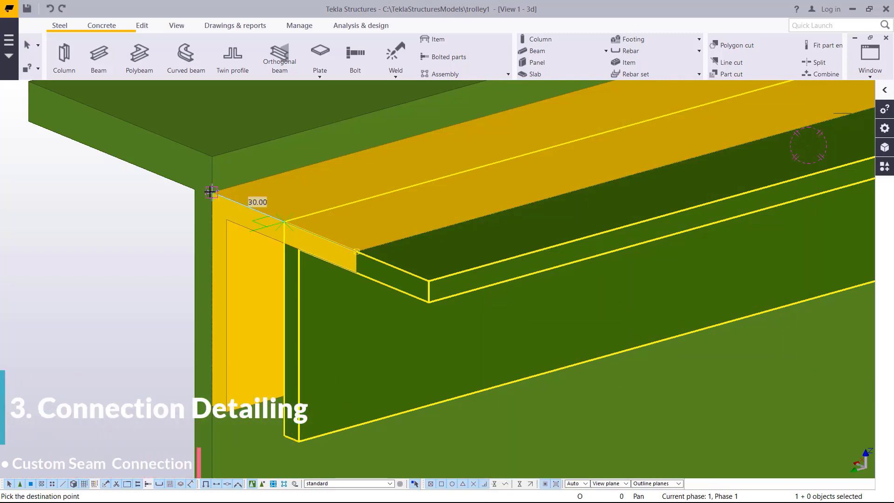
right_click(334, 181)
left_click(364, 188)
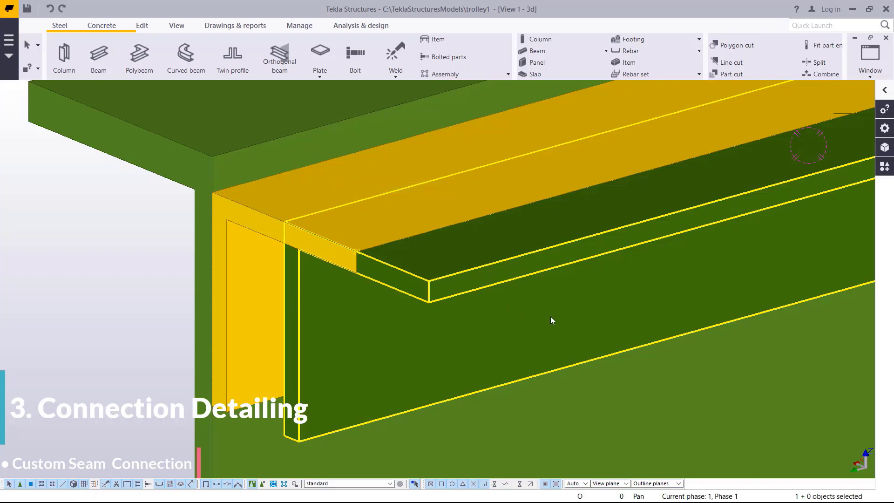
key("ctrl+z")
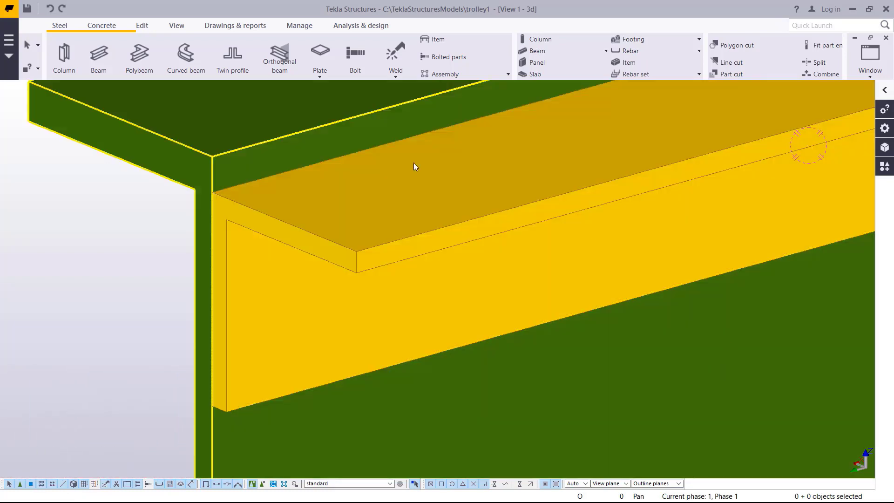
Step: Add one divided-line point between the lower and upper corners of the angle's vertical leg at the near end
left_click(144, 28)
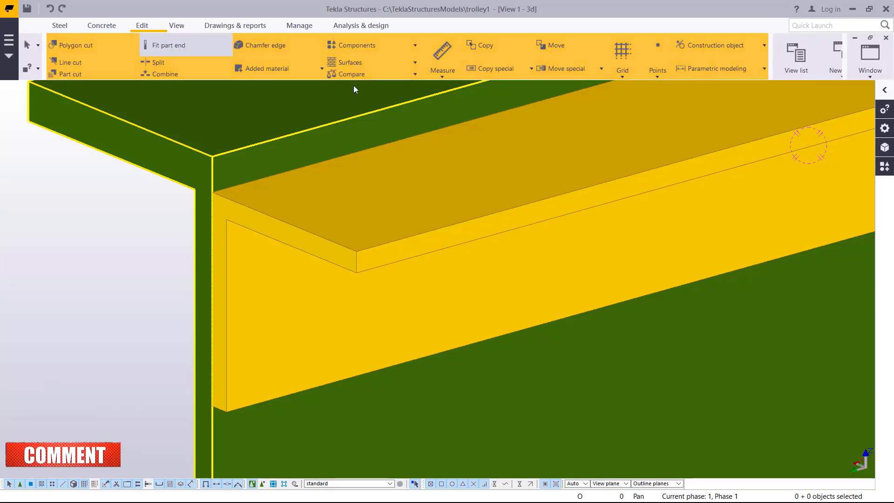
left_click(659, 75)
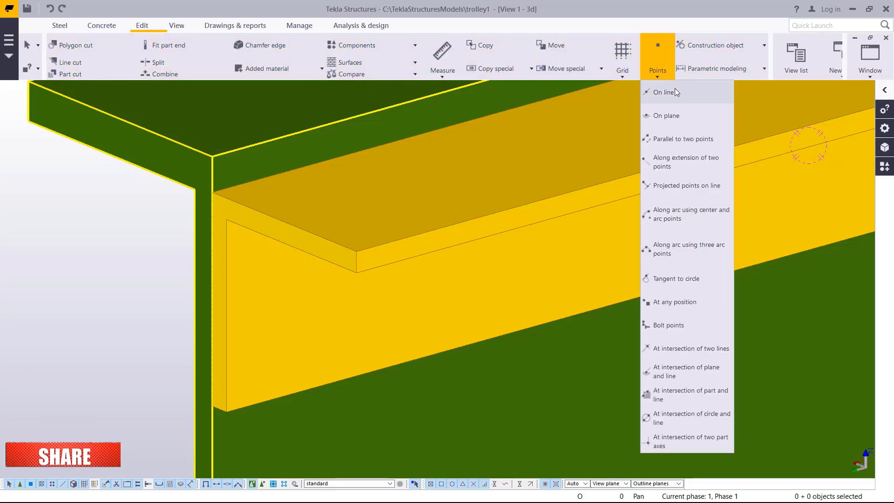
left_click(675, 93)
scroll(221, 409, "up", 5)
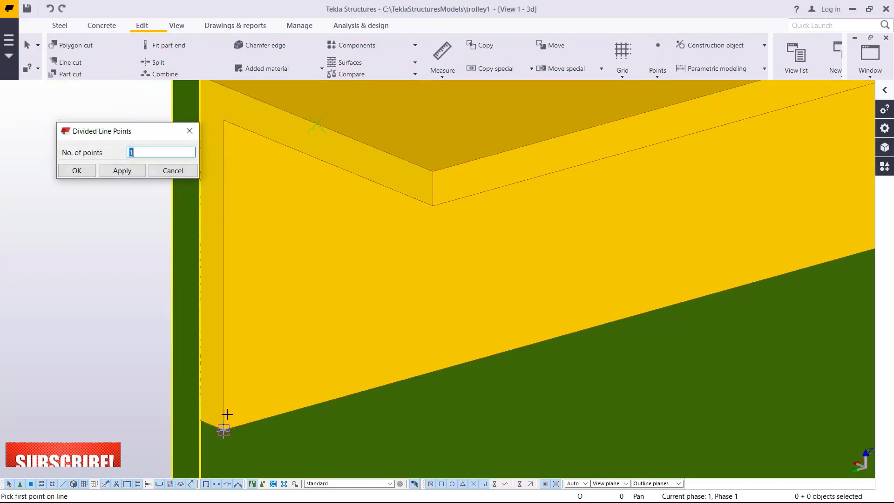
left_click(226, 426)
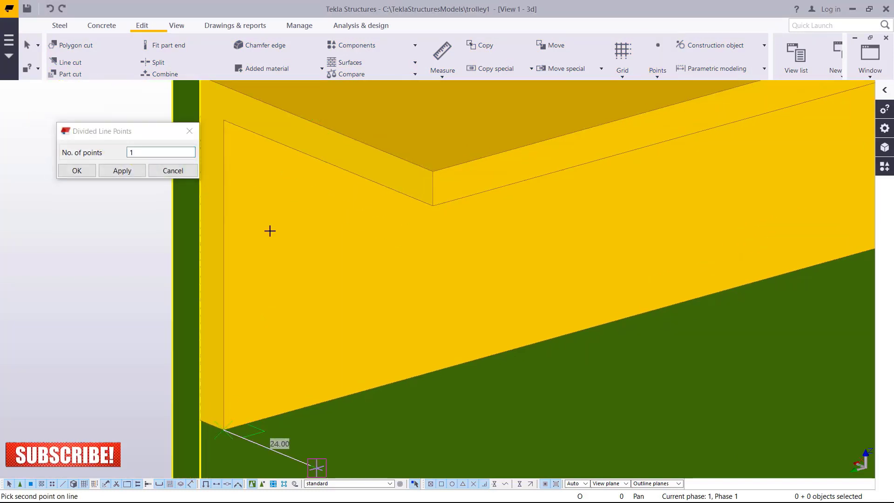
left_click(225, 120)
right_click(225, 120)
left_click(261, 128)
left_click(122, 171)
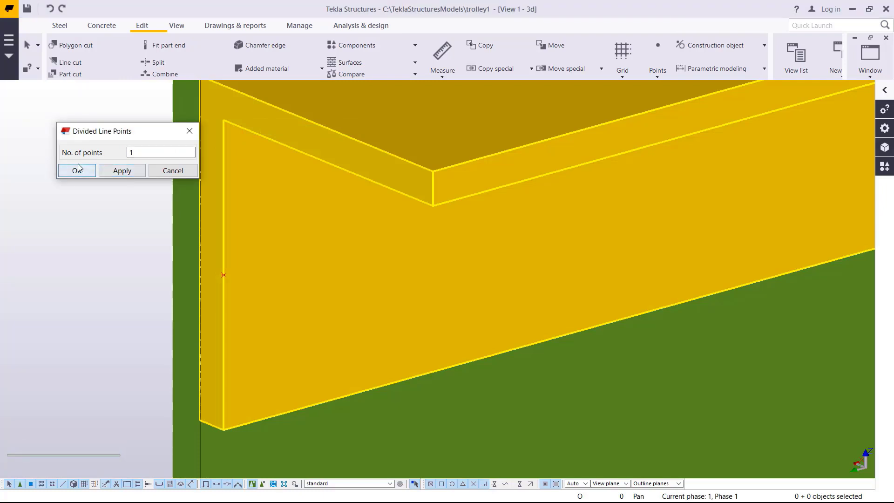
scroll(252, 238, "down", 2)
scroll(257, 229, "down", 1)
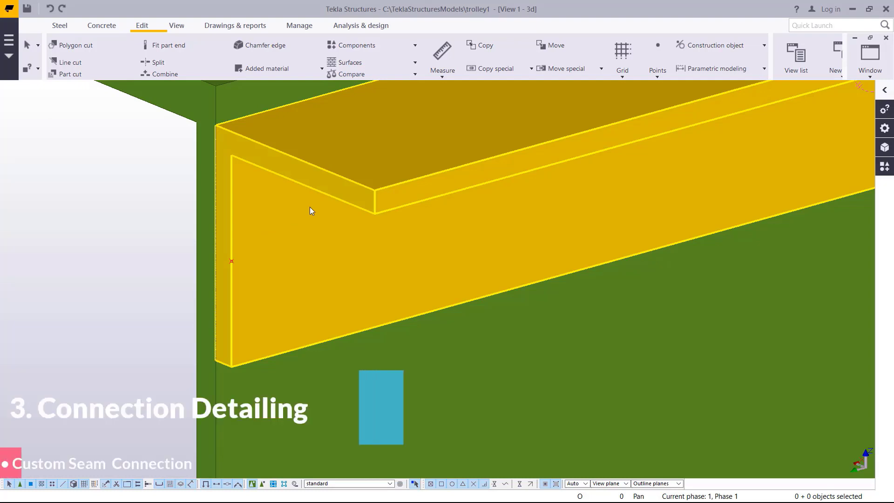
Step: Copy the point from the vertical leg's lower near corner to its lower far corner, 300 mm along the angle
left_click(231, 262)
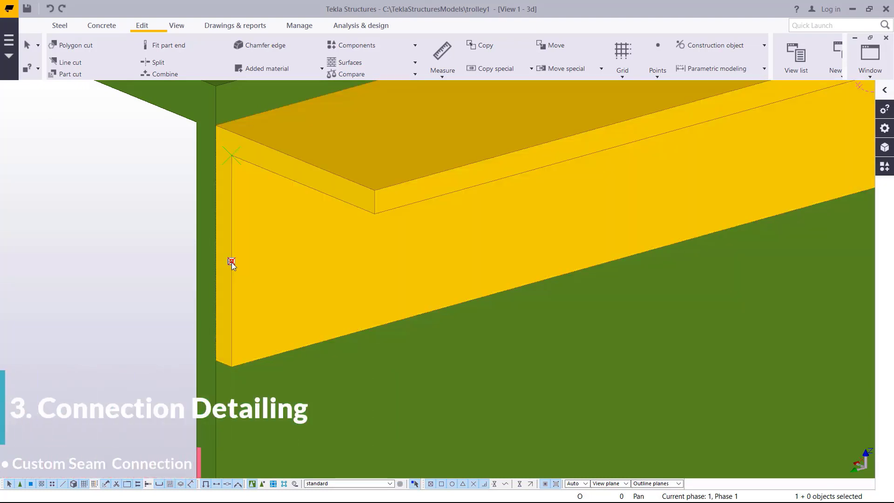
right_click(231, 262)
left_click(259, 310)
scroll(235, 366, "up", 4)
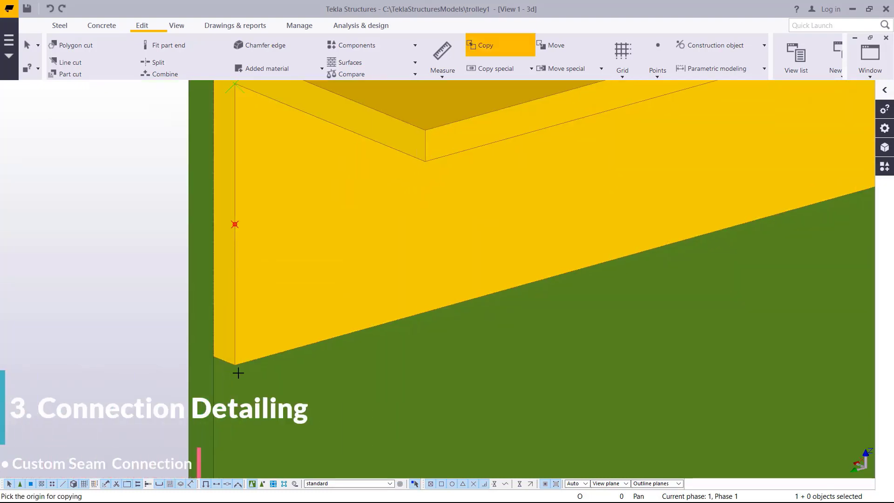
left_click(236, 362)
scroll(235, 362, "down", 6)
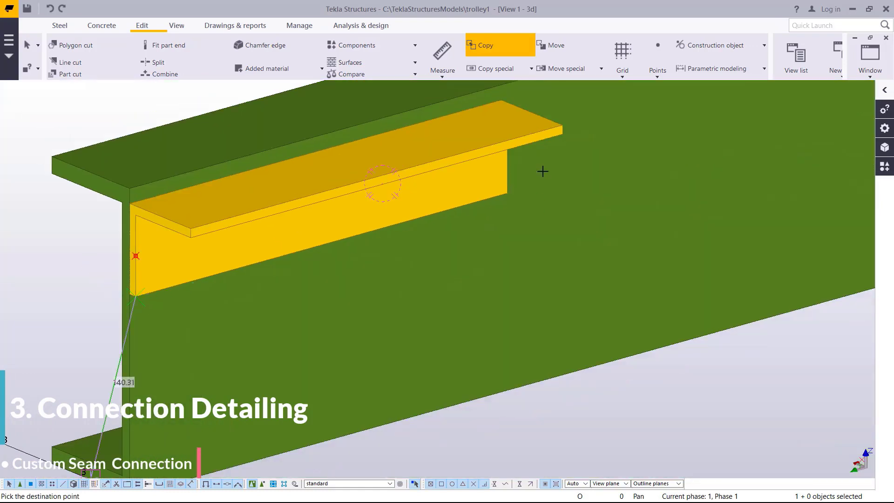
scroll(495, 216, "up", 6)
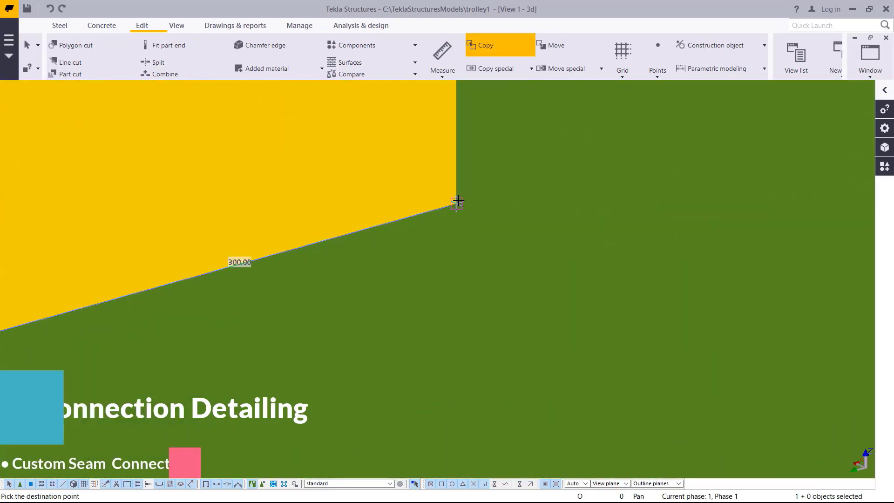
right_click(545, 164)
left_click(571, 171)
scroll(675, 256, "down", 5)
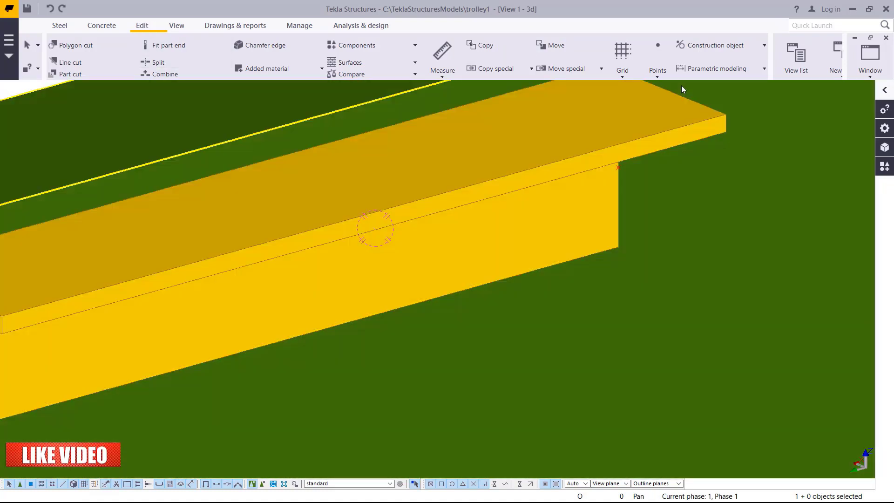
Step: Add one divided-line point midway between the two end points on the angle's vertical leg
left_click(658, 78)
left_click(670, 92)
scroll(632, 175, "up", 5)
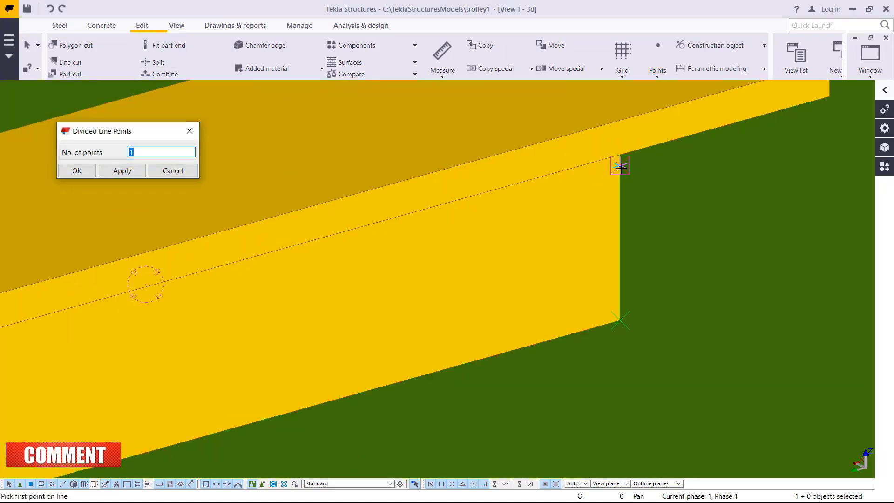
scroll(632, 174, "up", 2)
left_click(609, 157)
scroll(709, 226, "down", 6)
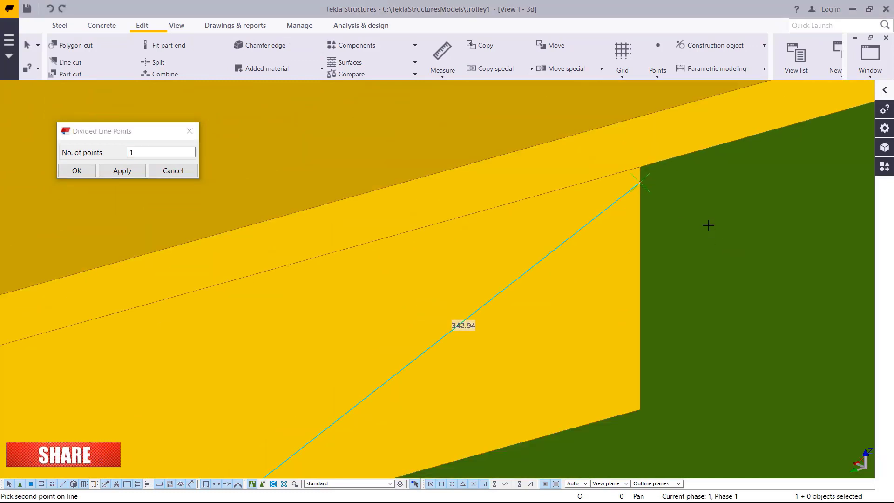
scroll(227, 336, "up", 2)
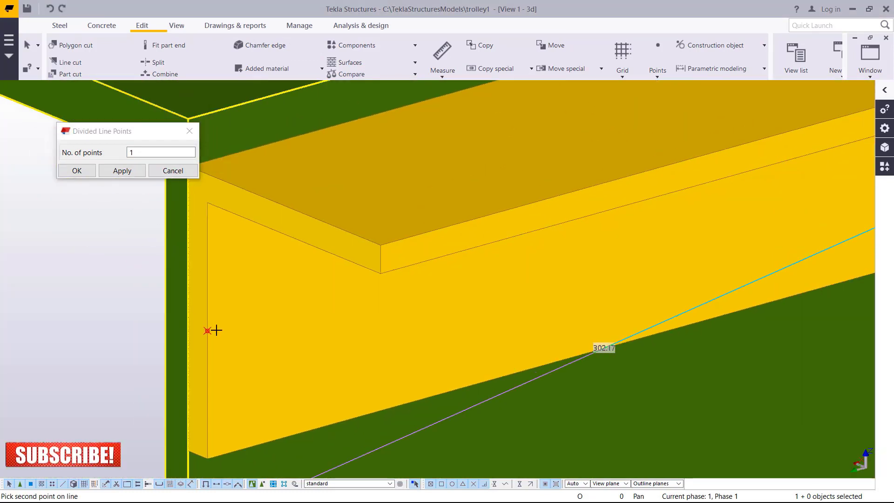
right_click(260, 283)
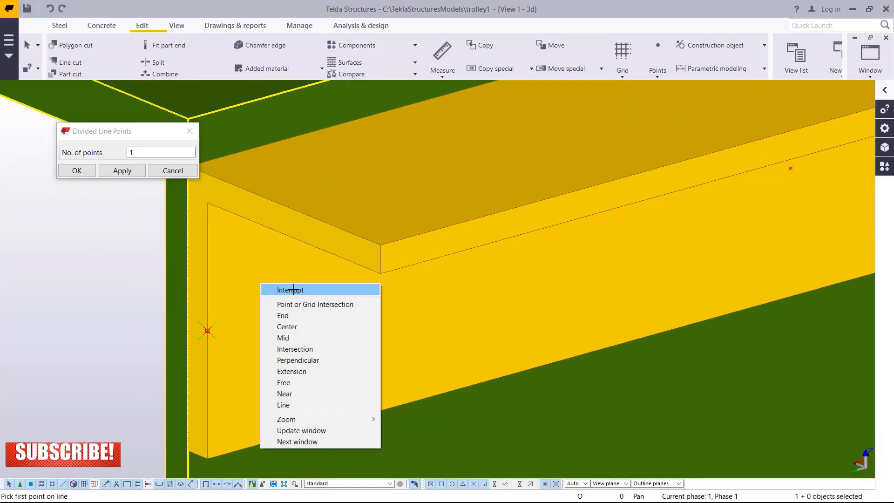
left_click(275, 288)
left_click(121, 170)
scroll(505, 276, "down", 5)
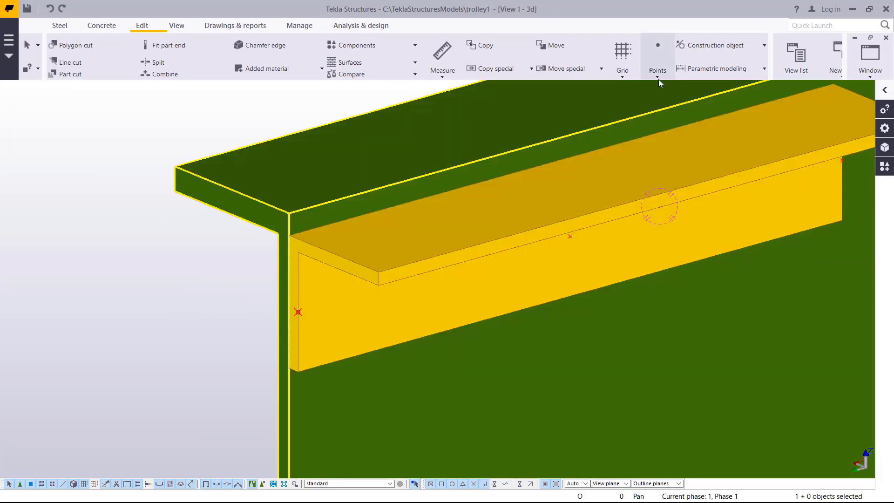
Step: Add one divided-line point halfway between the middle point and the near end point on the angle's vertical leg
left_click(659, 83)
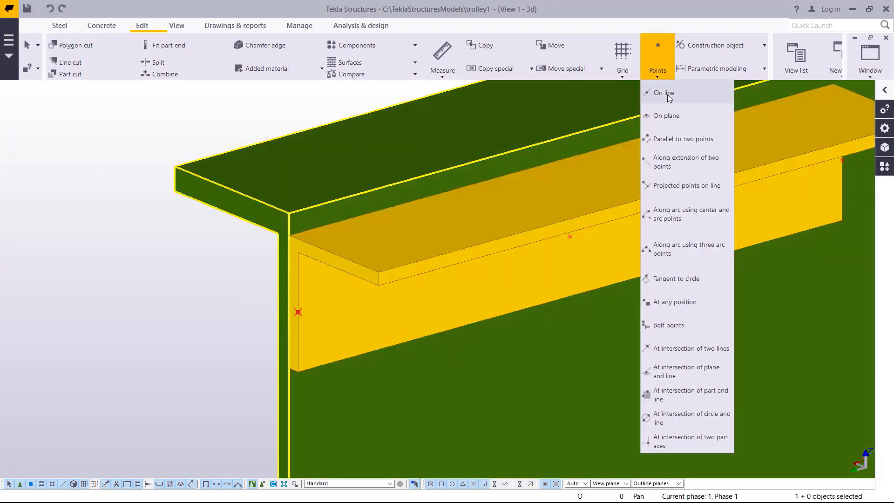
left_click(668, 94)
scroll(587, 242, "up", 3)
left_click(566, 229)
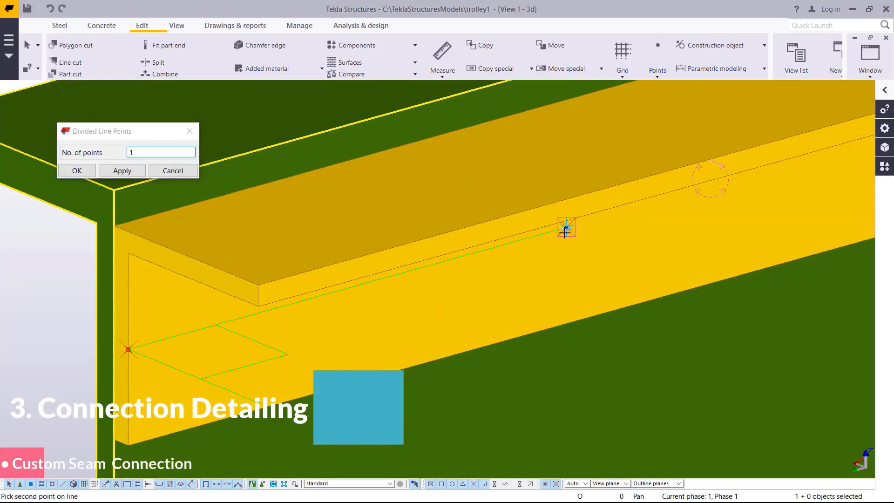
scroll(341, 260, "down", 2)
scroll(312, 321, "up", 3)
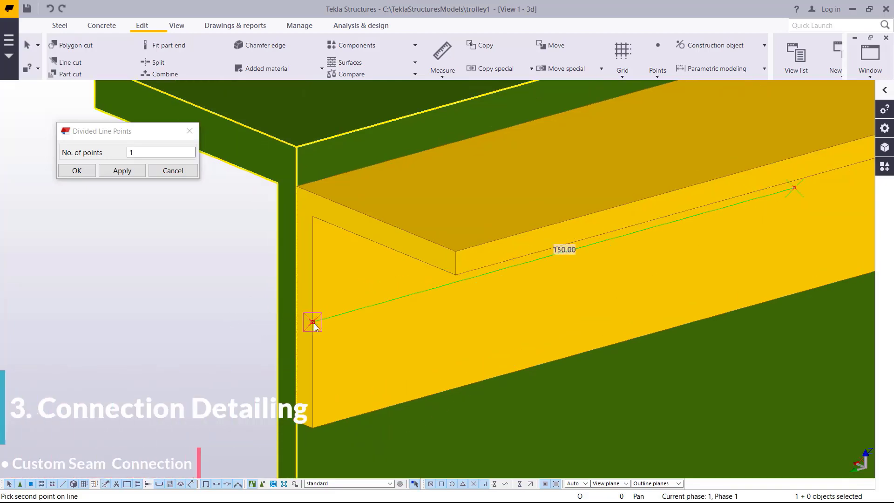
left_click(314, 324)
scroll(449, 281, "down", 4)
right_click(505, 256)
left_click(540, 266)
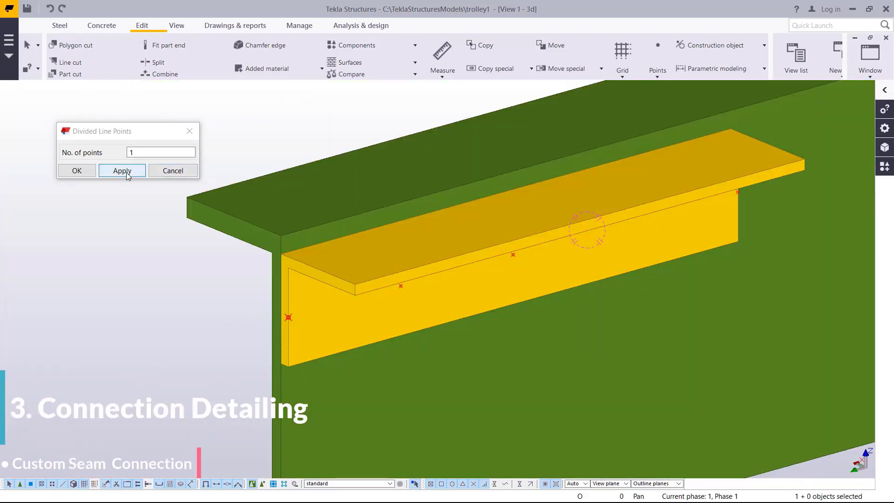
left_click(77, 171)
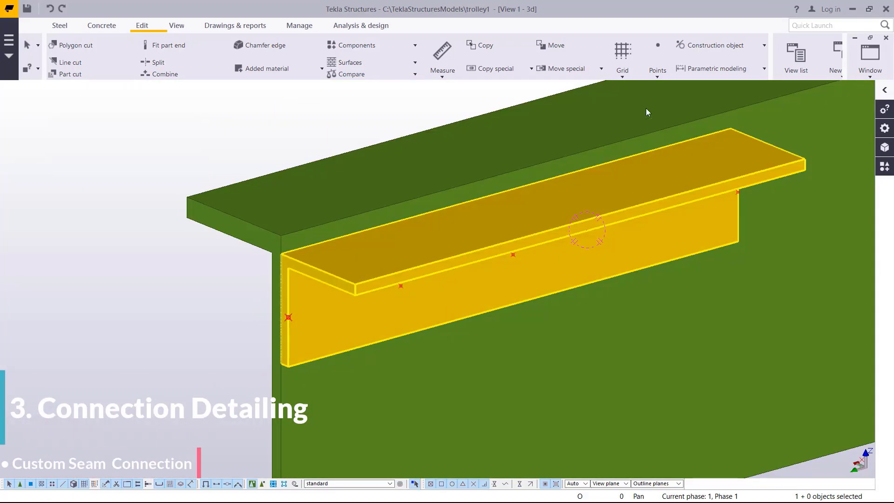
Step: Copy the middle point 75 mm toward the far end, using the near quarter point as origin and the middle point as destination
scroll(496, 274, "up", 2)
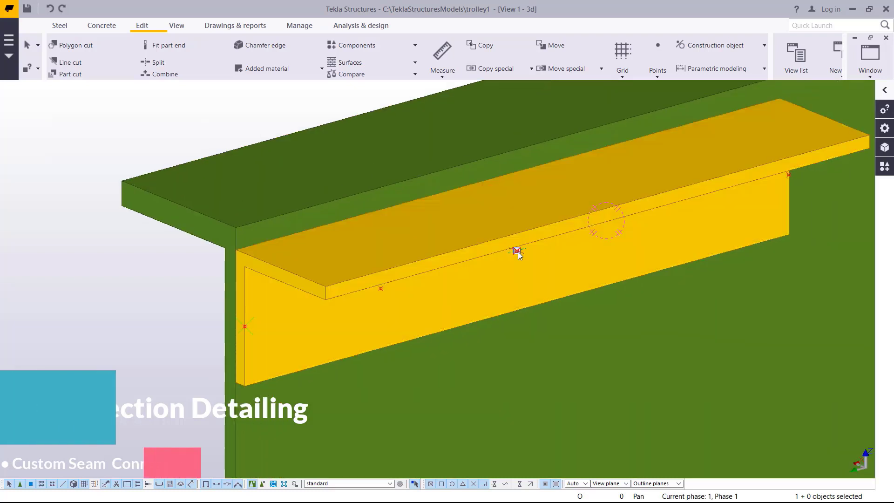
right_click(518, 252)
left_click(545, 298)
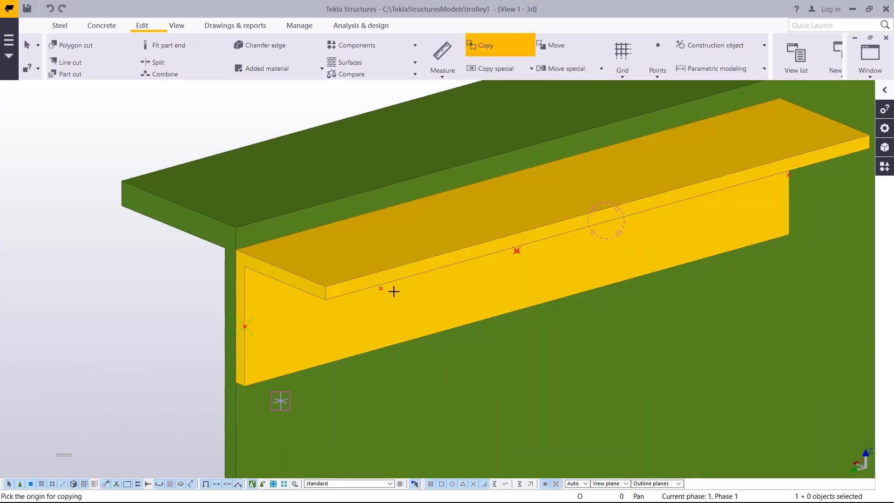
left_click(381, 289)
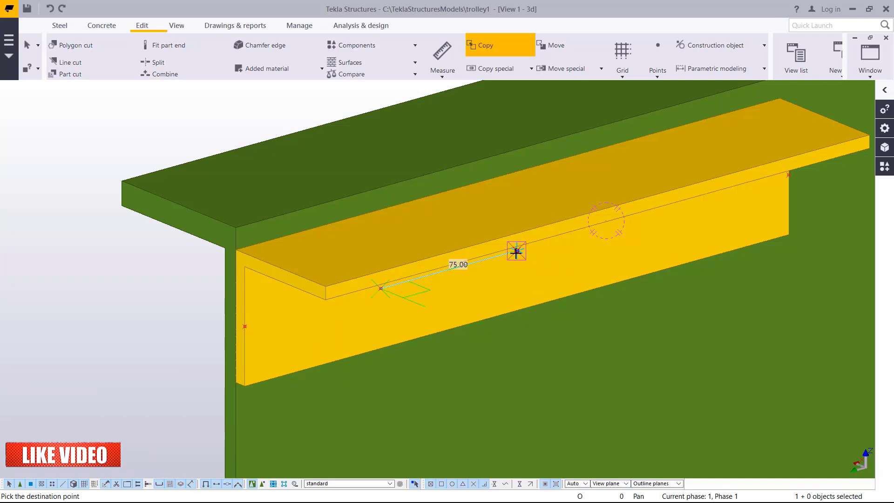
right_click(585, 187)
left_click(598, 190)
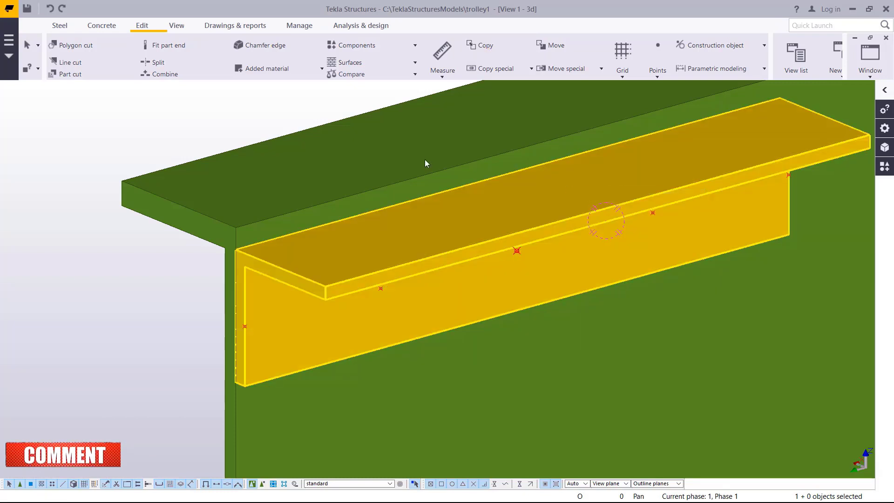
Step: Measure the distance between the copied far quarter point and the middle point on the angle
left_click(446, 77)
left_click(451, 92)
scroll(659, 220, "up", 2)
scroll(660, 220, "up", 1)
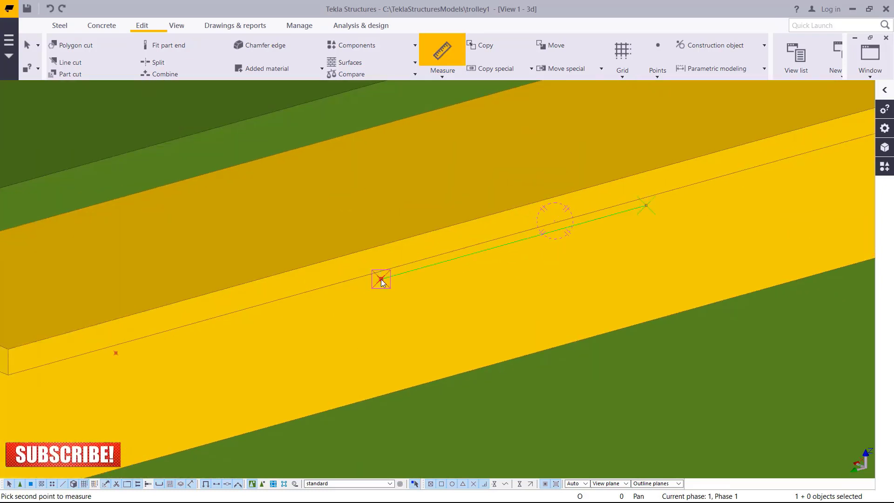
left_click(381, 280)
right_click(440, 141)
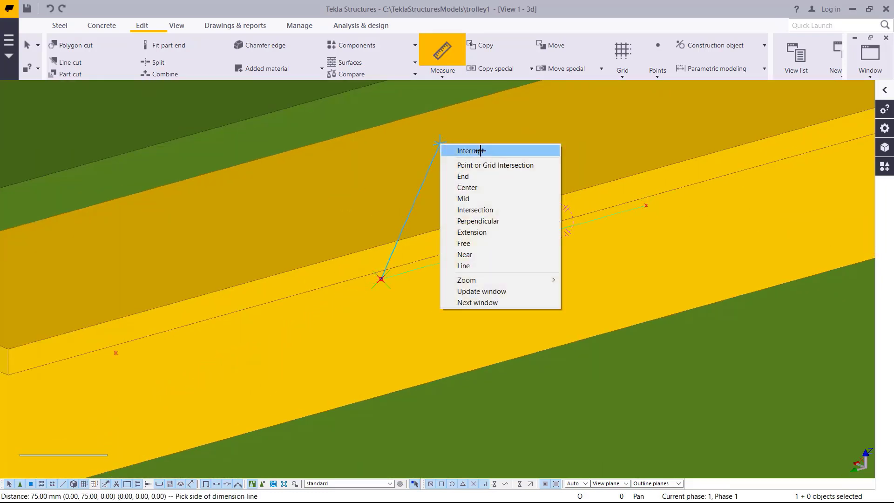
left_click(480, 148)
scroll(505, 218, "down", 2)
scroll(507, 217, "down", 2)
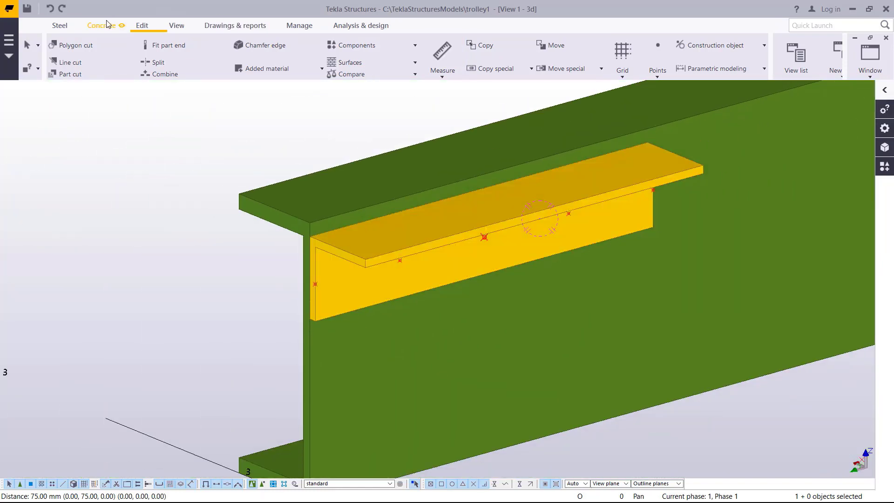
Step: Bolt the angle to the beam with a standard bolt group starting at the far quarter point and directed toward the middle point
left_click(60, 26)
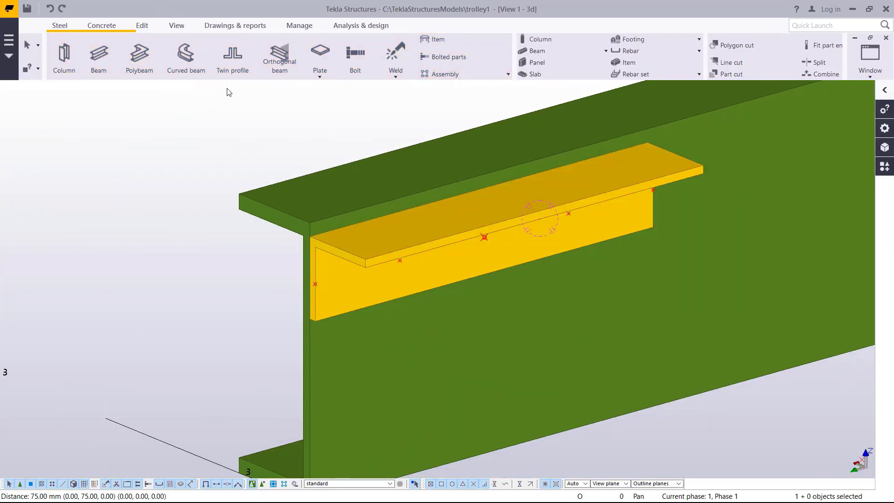
left_click(361, 60)
scroll(512, 236, "up", 3)
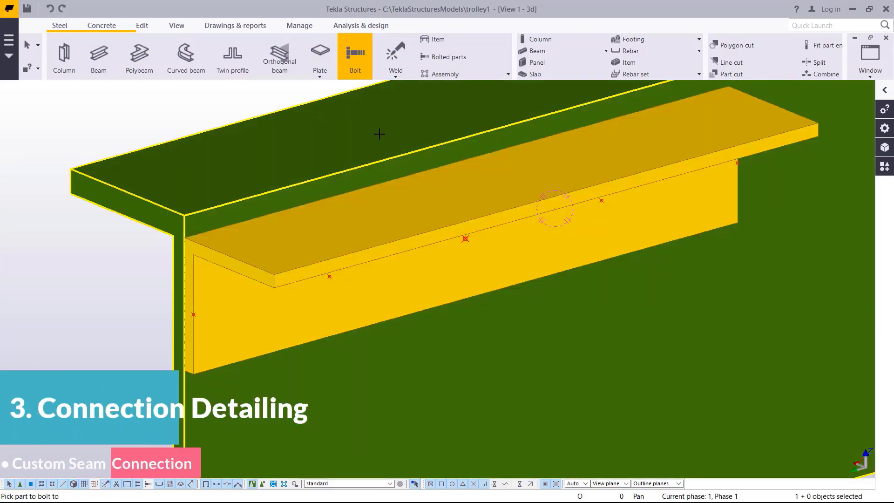
left_click(377, 133)
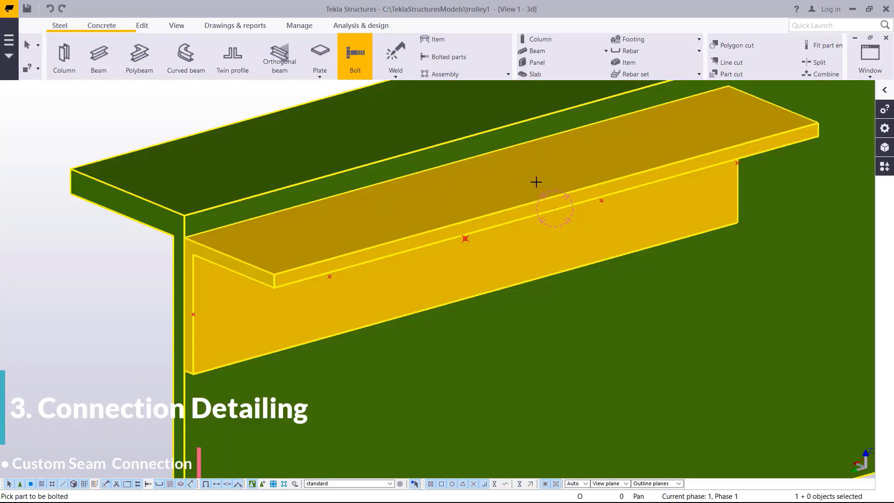
left_click(554, 242)
scroll(555, 238, "up", 3)
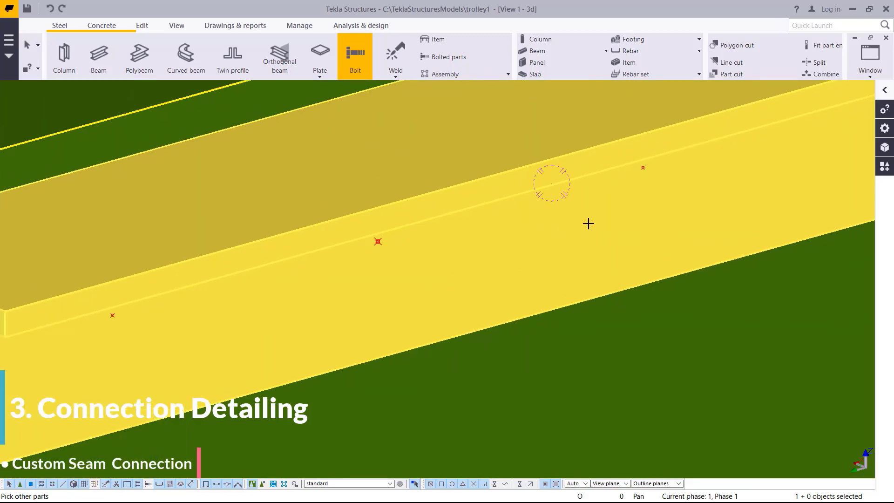
middle_click(643, 169)
left_click(642, 168)
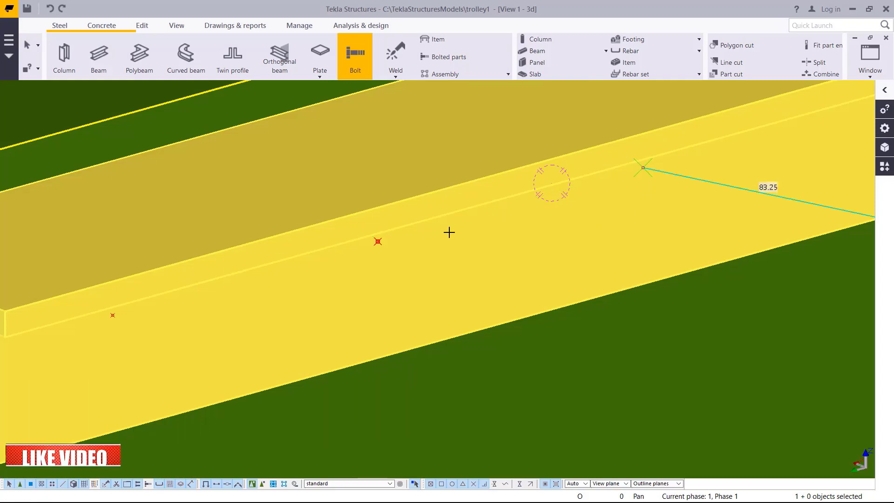
left_click(380, 242)
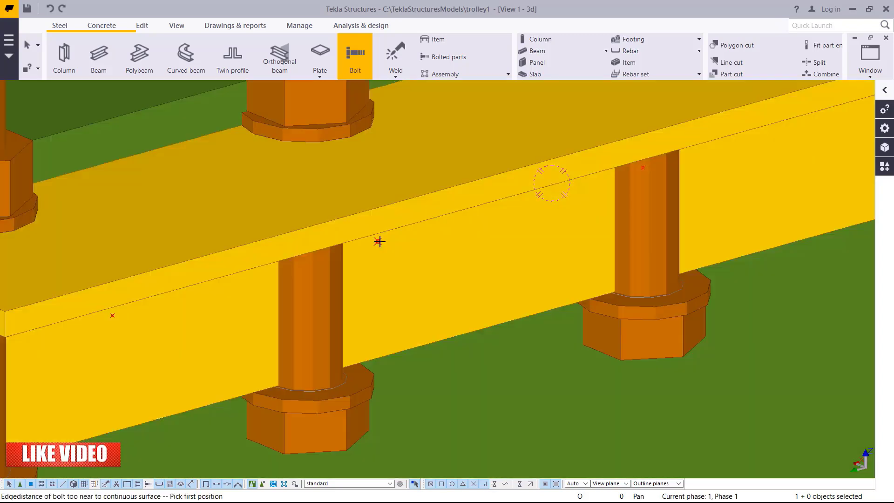
right_click(451, 213)
left_click(511, 220)
scroll(512, 228, "down", 3)
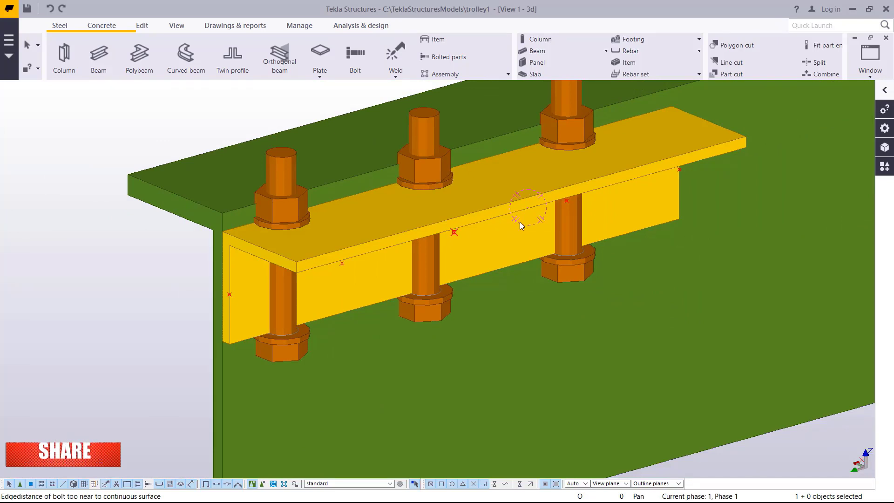
Step: Set the bolt group's rotation to Top and apply the change to the existing bolts
double_click(579, 260)
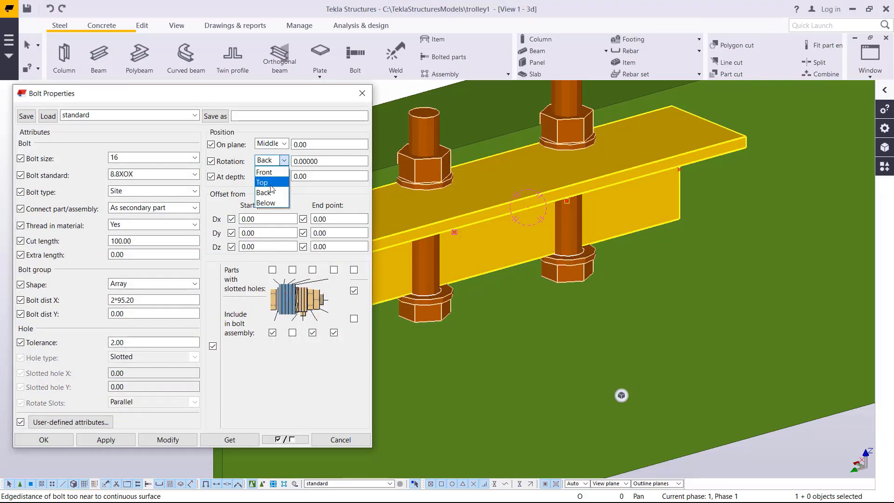
left_click(168, 440)
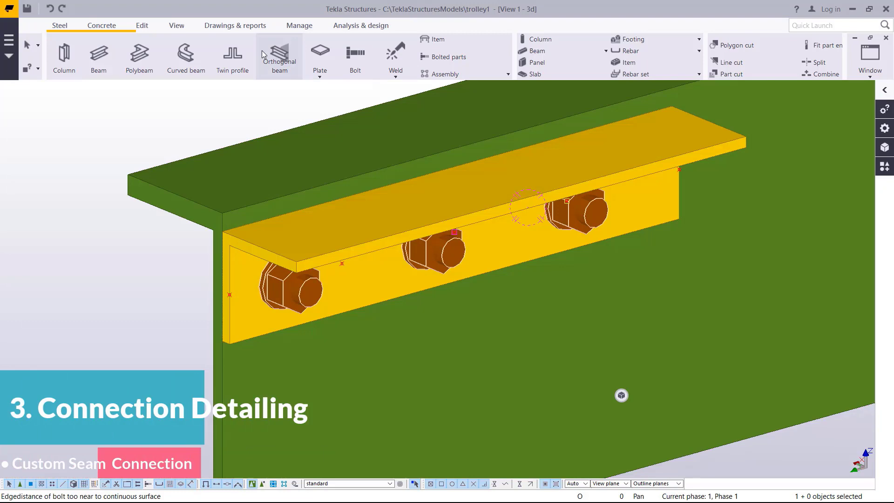
Step: Examine the rotated bolts through the angle and beam web from different viewpoints, including the neighbouring beam's end
left_click(178, 27)
left_click(427, 62)
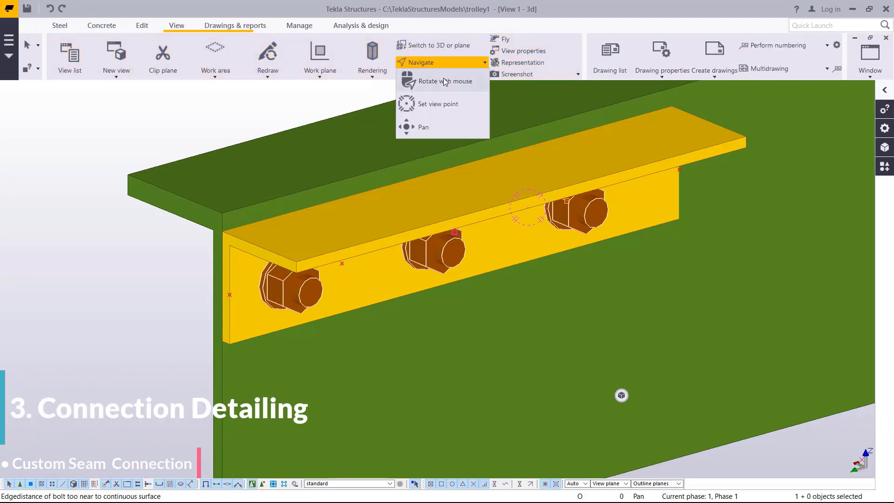
left_click(438, 81)
left_click_drag(536, 219, 428, 241)
scroll(428, 241, "down", 10)
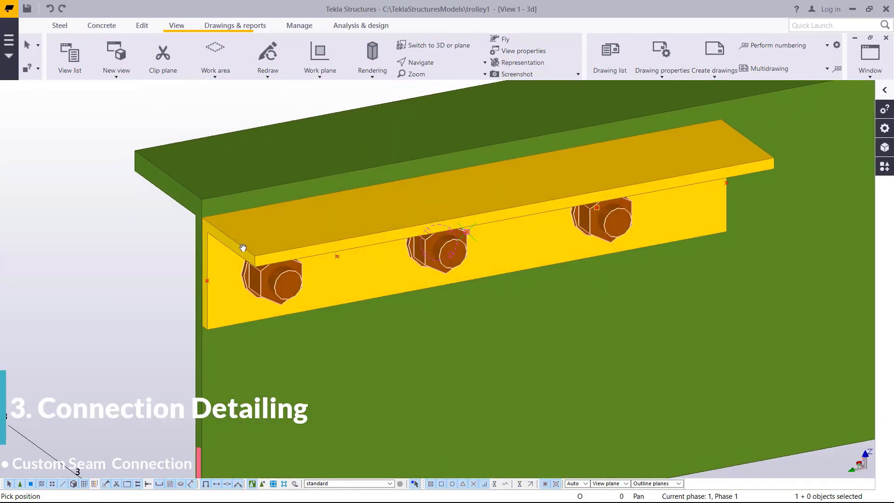
left_click_drag(348, 226, 320, 224)
right_click(241, 166)
left_click(270, 173)
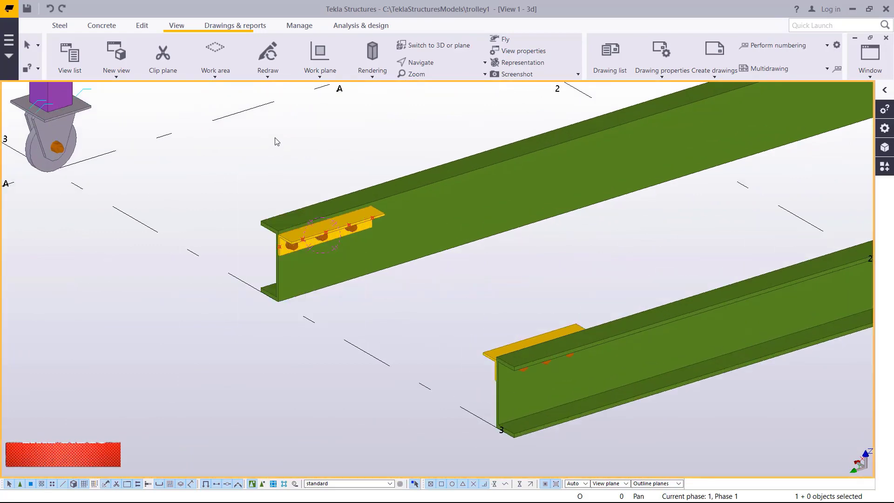
right_click(275, 139)
left_click(325, 155)
scroll(293, 228, "up", 10)
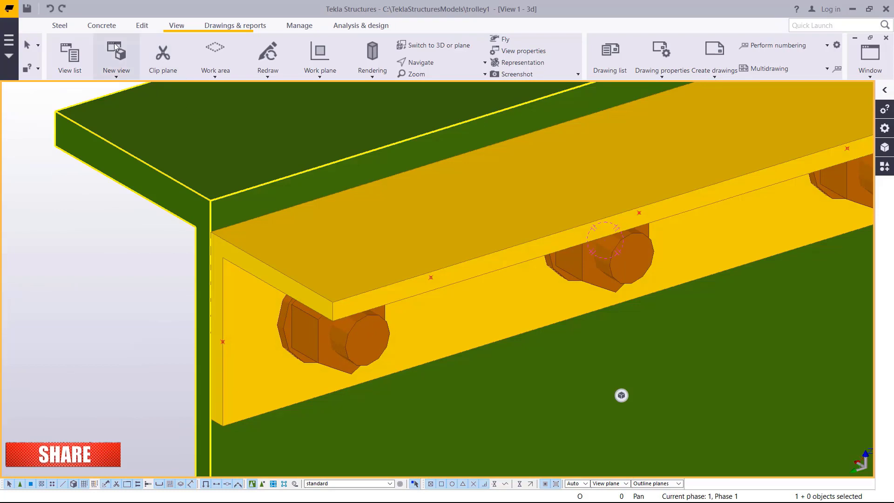
left_click(60, 25)
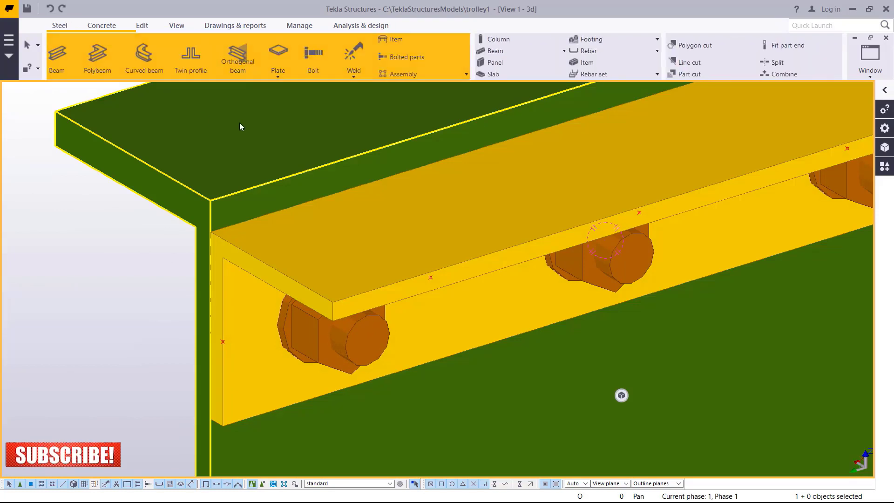
left_click(320, 77)
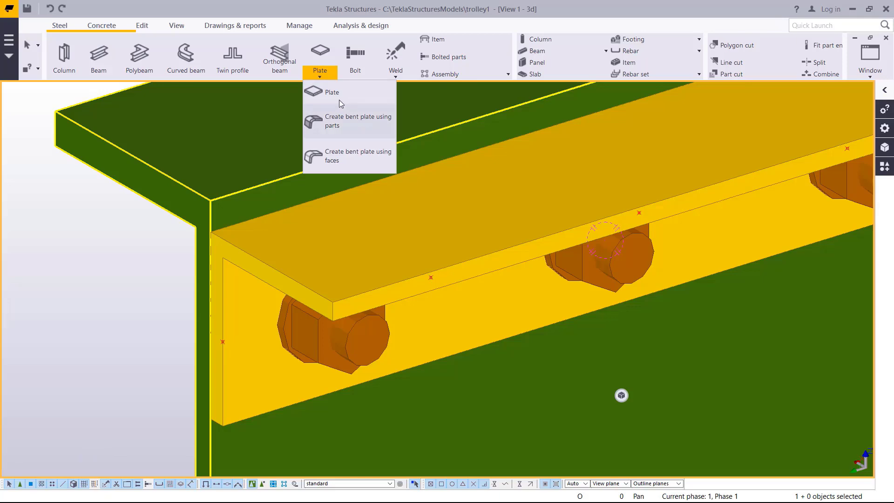
left_click(322, 92)
scroll(462, 398, "down", 4)
scroll(477, 392, "down", 3)
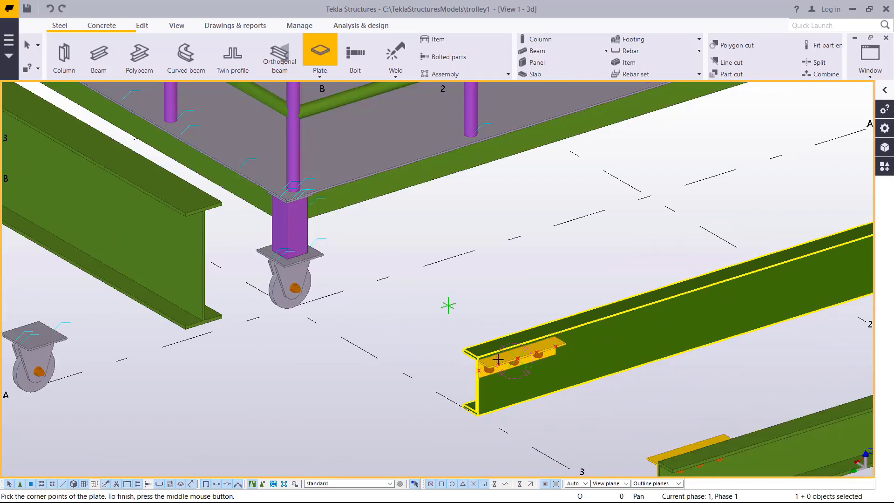
scroll(449, 304, "up", 3)
scroll(477, 361, "up", 3)
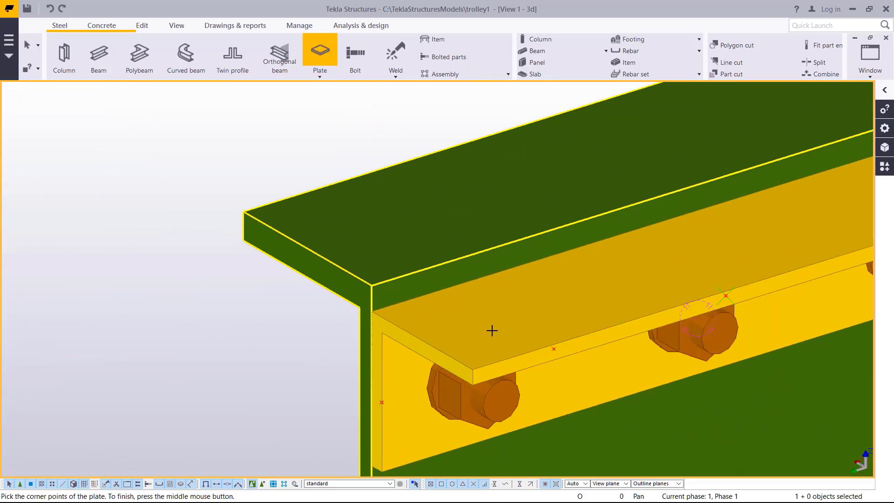
scroll(491, 329, "up", 4)
scroll(219, 283, "down", 1)
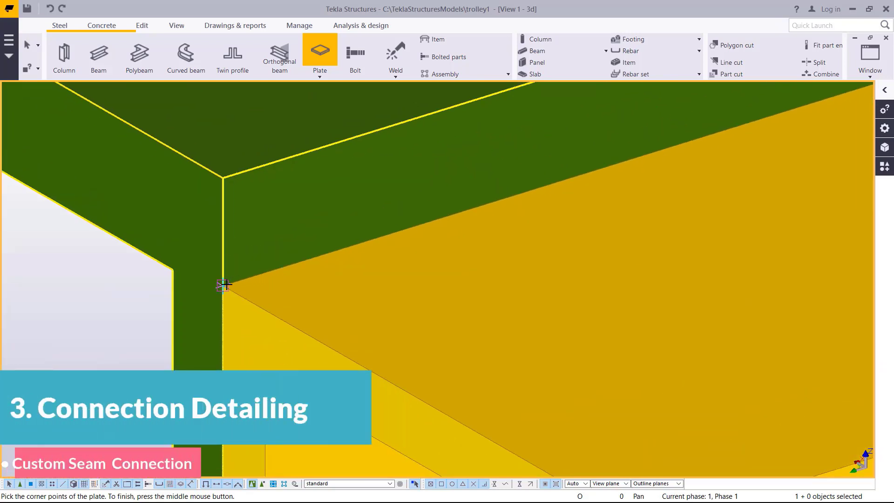
scroll(222, 309, "down", 3)
scroll(683, 192, "up", 6)
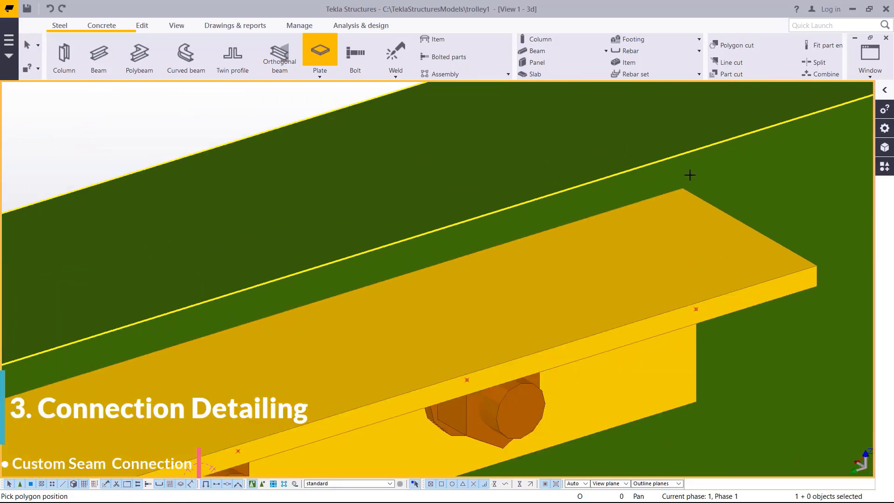
scroll(419, 179, "down", 6)
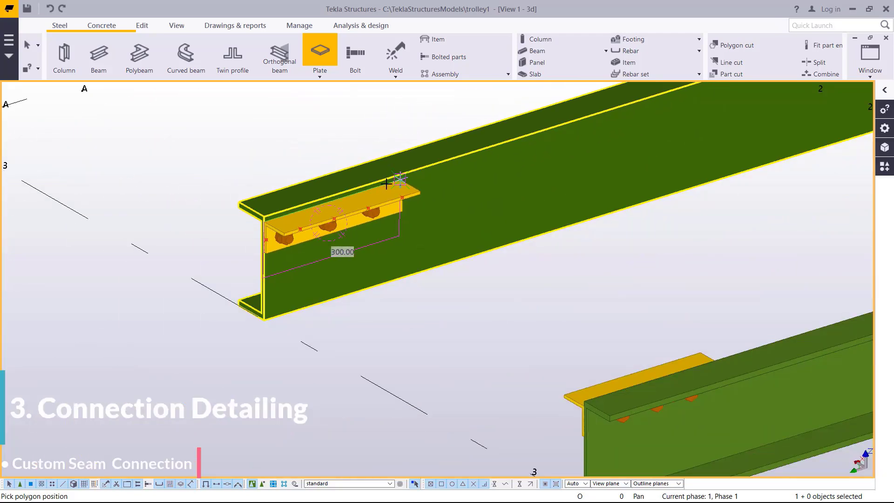
left_click(386, 184)
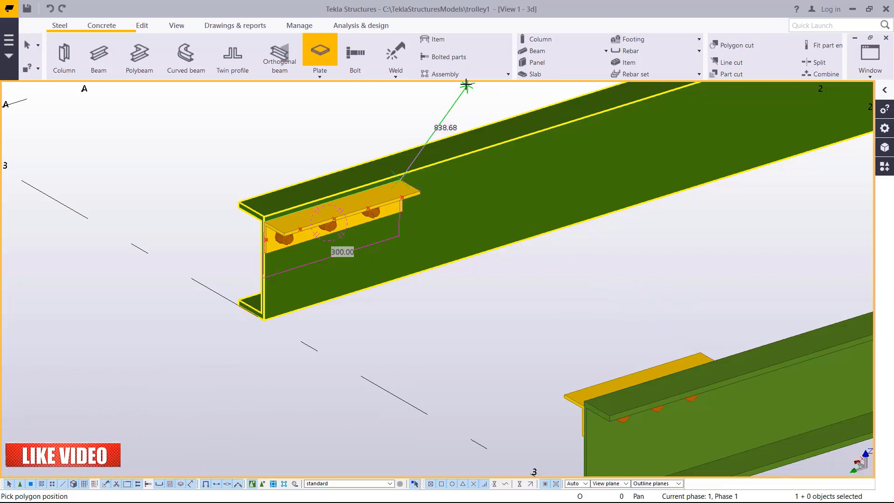
Step: Extend the plate outline across to the opposite beam's angle, picking its inner and outer corners where it meets the web
left_click(176, 25)
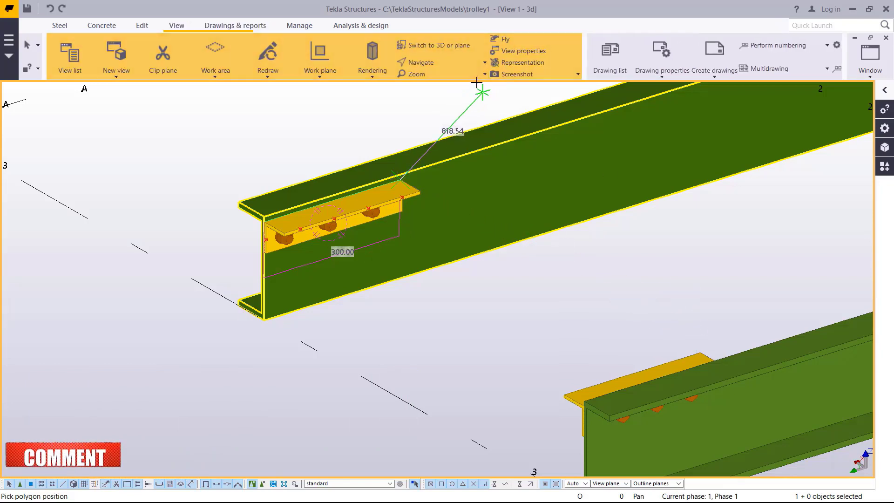
left_click(432, 64)
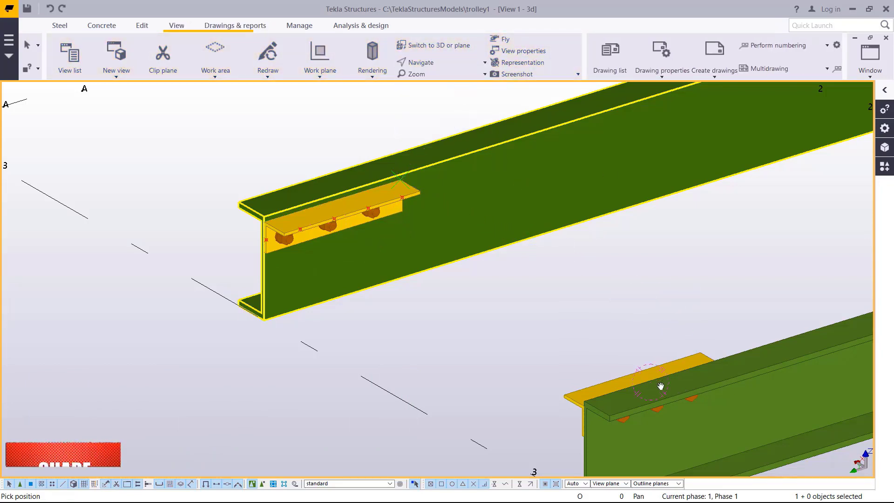
middle_click_drag(725, 397, 683, 269, "ctrl")
right_click(686, 246)
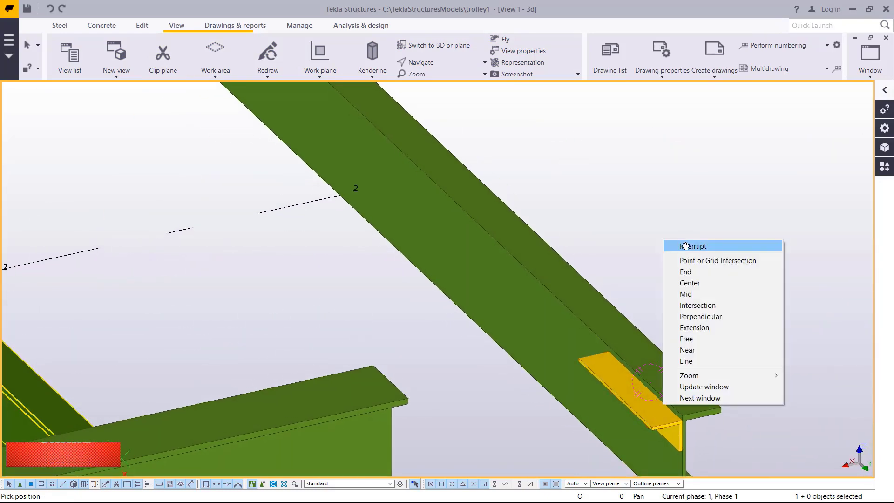
left_click(685, 246)
scroll(648, 350, "up", 8)
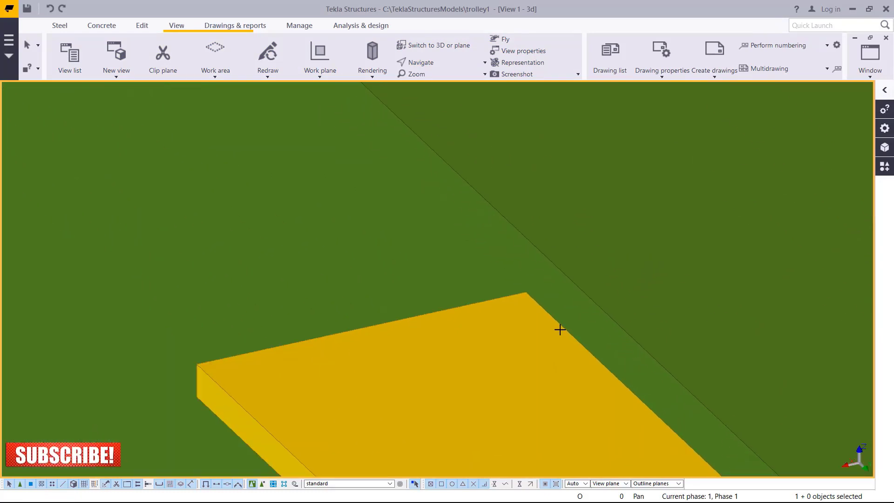
scroll(527, 291, "up", 1)
left_click(523, 290)
scroll(419, 164, "down", 5)
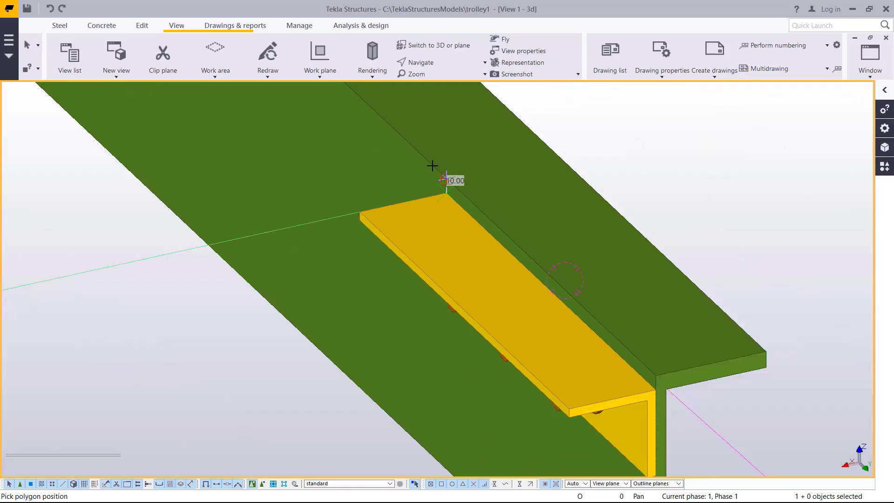
scroll(543, 269, "up", 5)
scroll(604, 330, "up", 3)
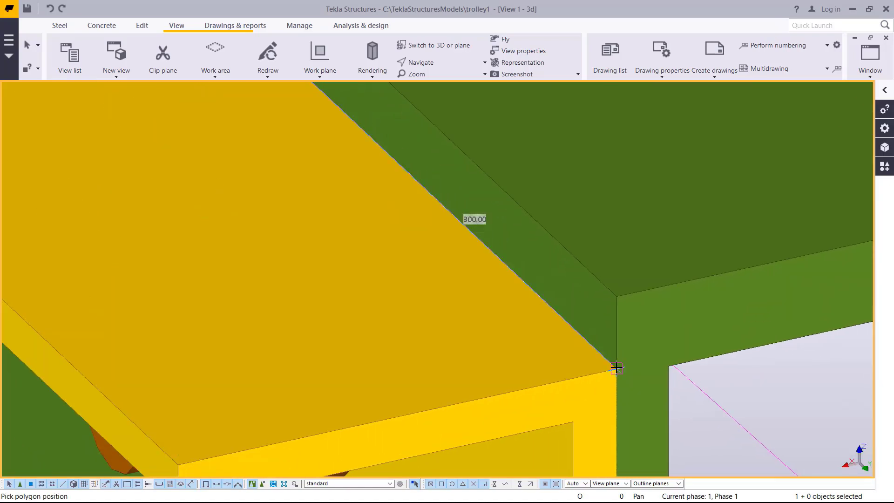
scroll(622, 250, "down", 8)
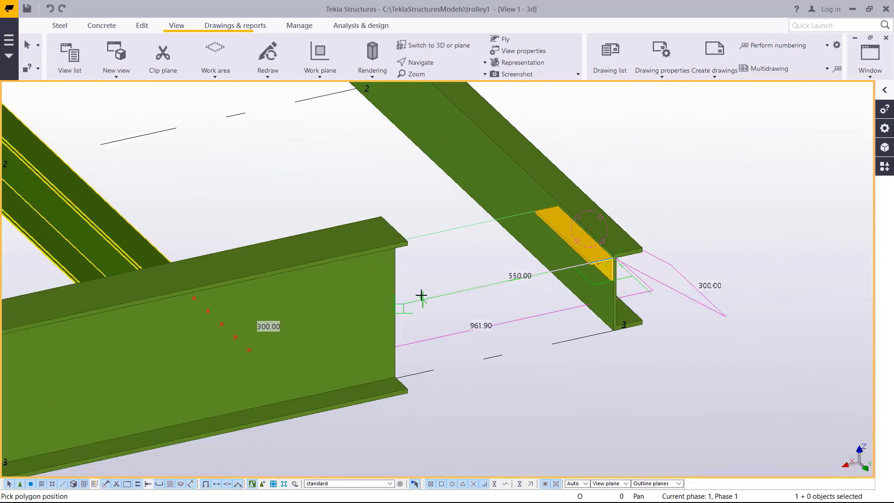
Step: Pick the outer web-side corner of the first beam's angle as the last plate corner and close the contour plate
left_click(432, 68)
left_click(424, 79)
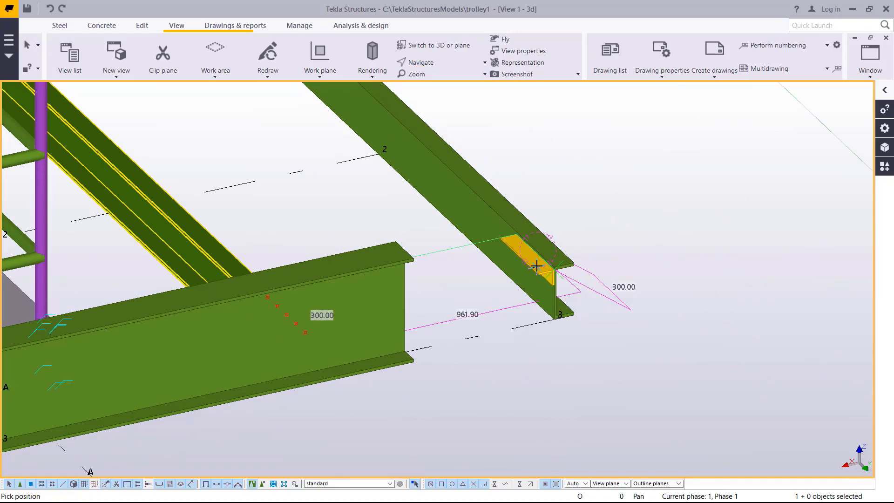
left_click_drag(456, 196, 400, 270)
scroll(326, 146, "up", 5)
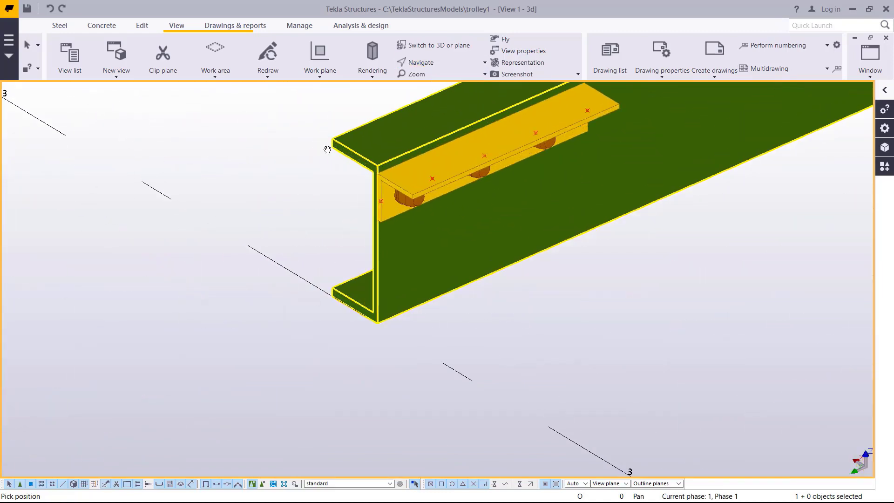
right_click(295, 149)
left_click(396, 153)
scroll(396, 154, "up", 5)
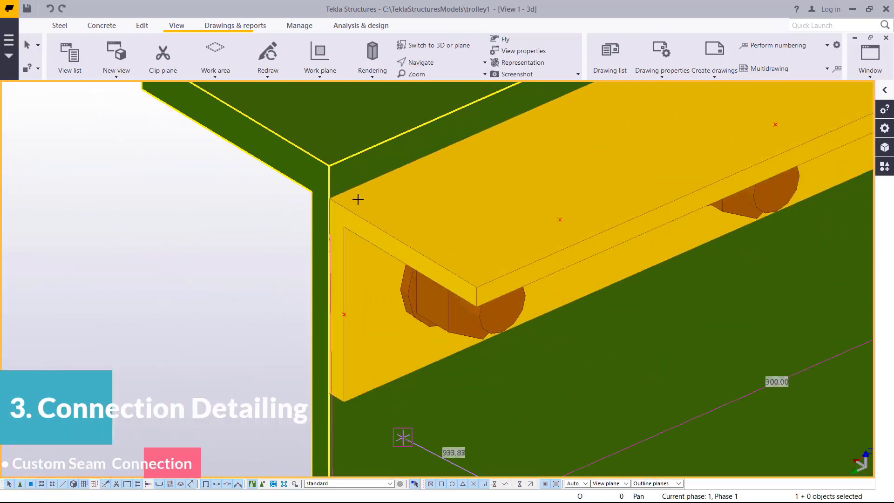
left_click(321, 198)
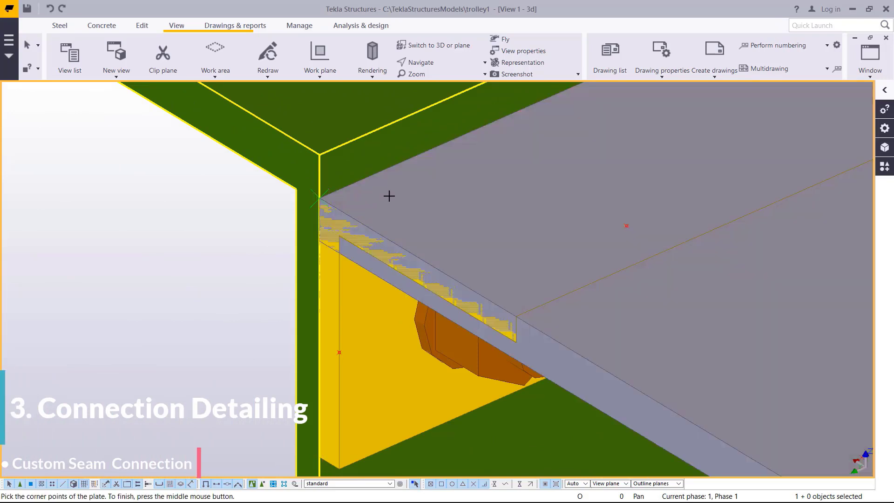
right_click(389, 196)
left_click(409, 200)
scroll(314, 222, "down", 4)
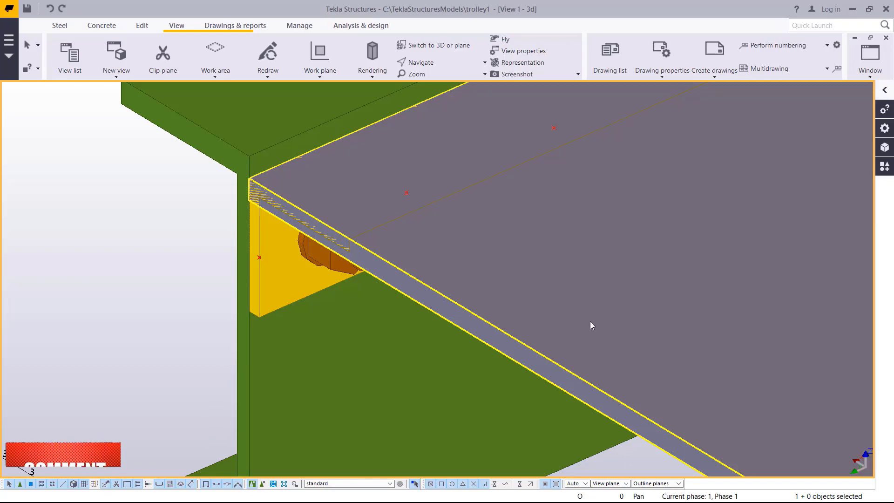
Step: Set the contour plate's depth position to Front and apply the change to the existing plate
double_click(680, 267)
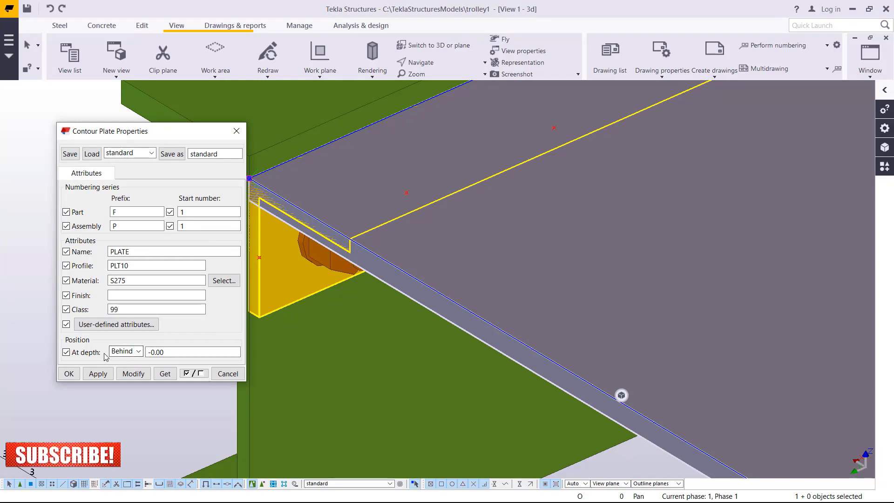
left_click(138, 352)
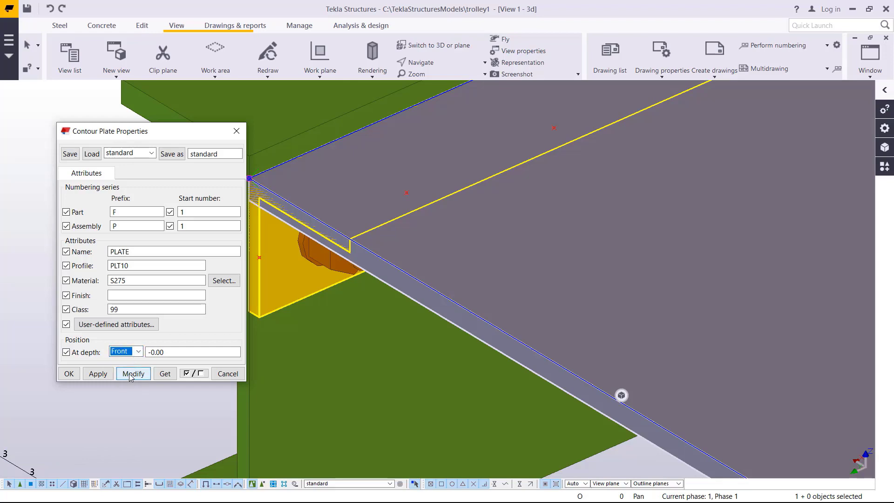
left_click(124, 374)
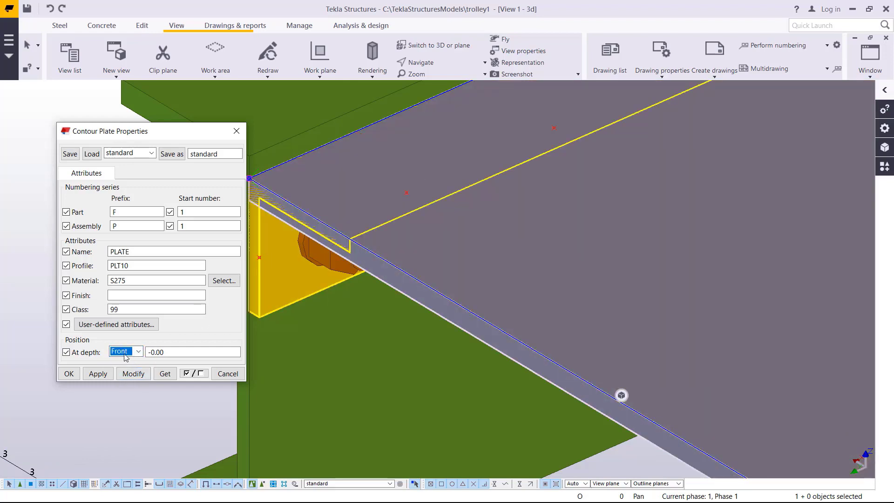
left_click(131, 373)
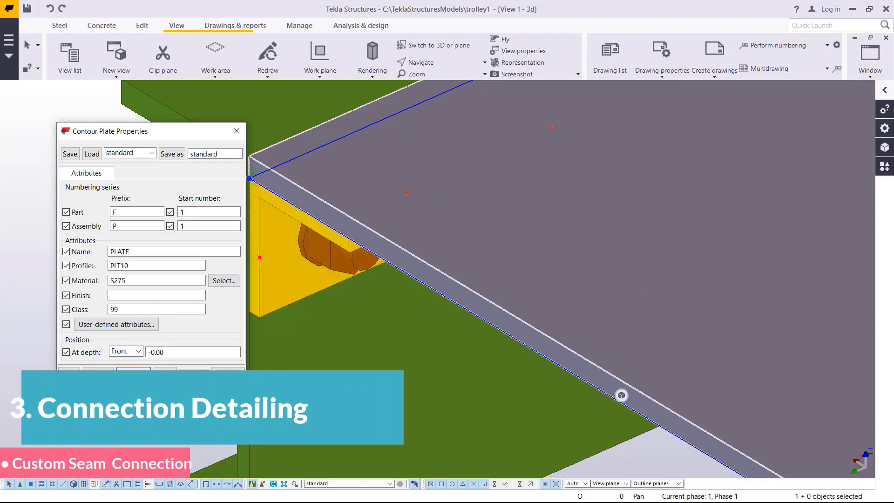
left_click(228, 374)
Step: Examine how the repositioned plate rests on the bolted angles of both beams from above and from a low side view
scroll(298, 210, "down", 5)
left_click(336, 200)
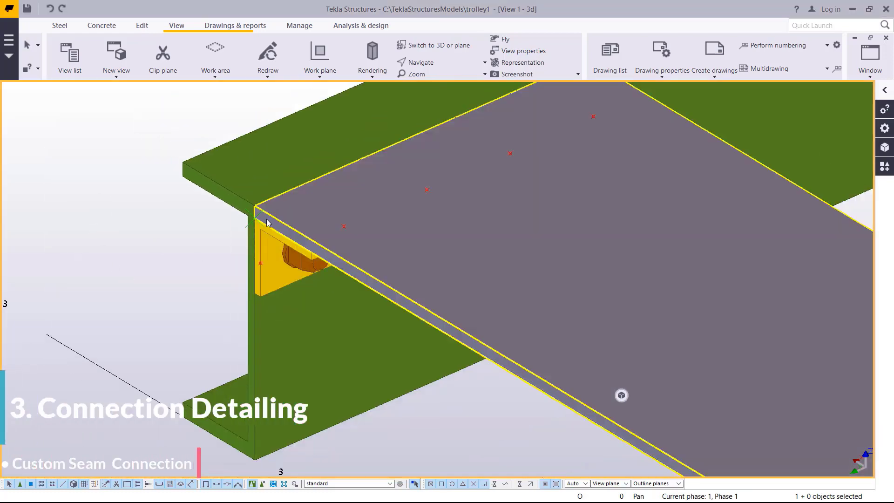
scroll(337, 200, "down", 3)
left_click(611, 232)
left_click(497, 111)
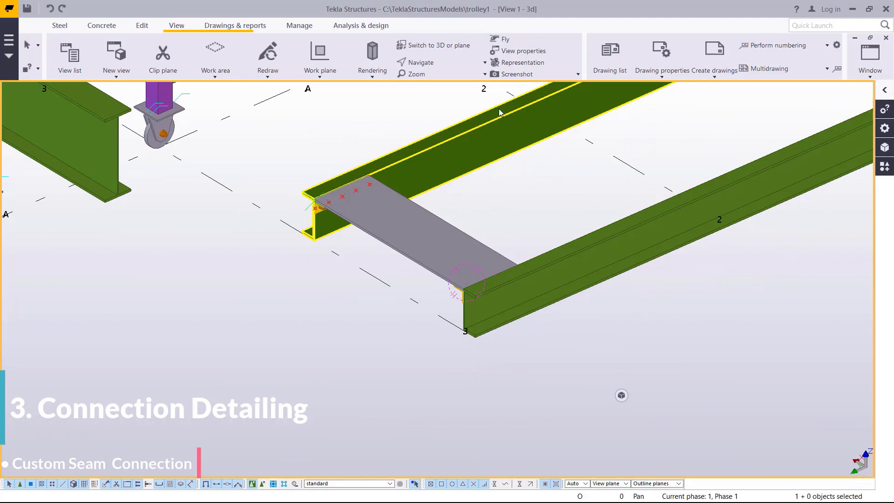
left_click(436, 63)
left_click(436, 80)
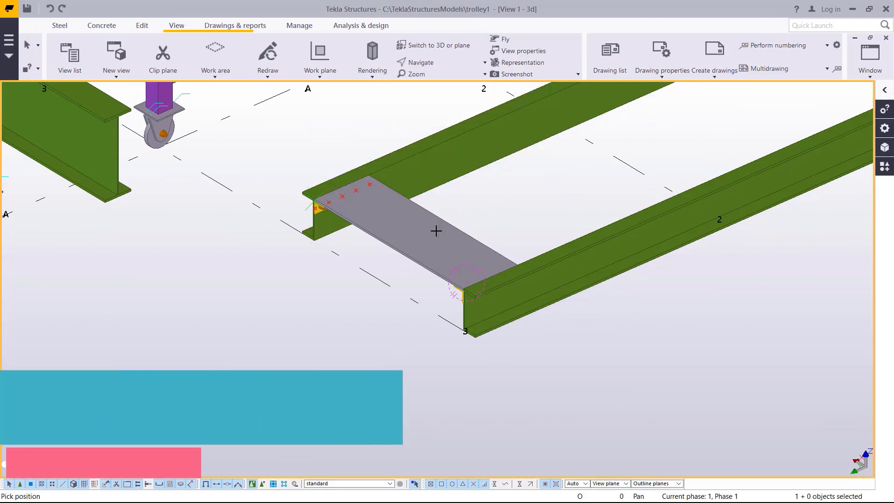
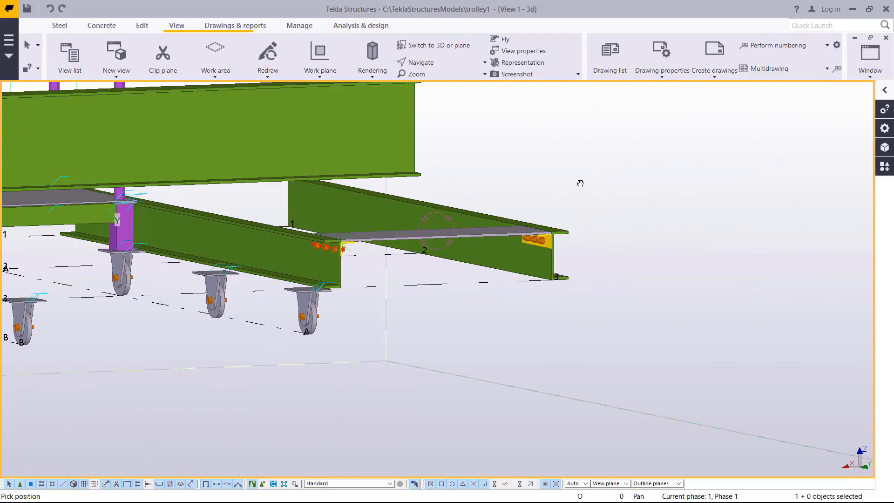
right_click(553, 191)
left_click(565, 196)
Step: Remove the leftover construction points along the angle and clear the selection
right_click(535, 183)
left_click(570, 237)
scroll(391, 169, "up", 5)
scroll(377, 168, "down", 5)
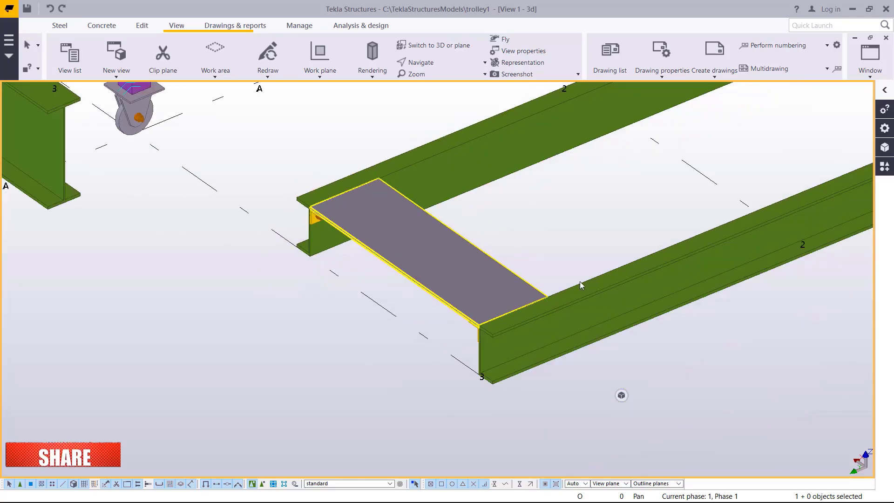
mouse_move(708, 399)
left_click(783, 394)
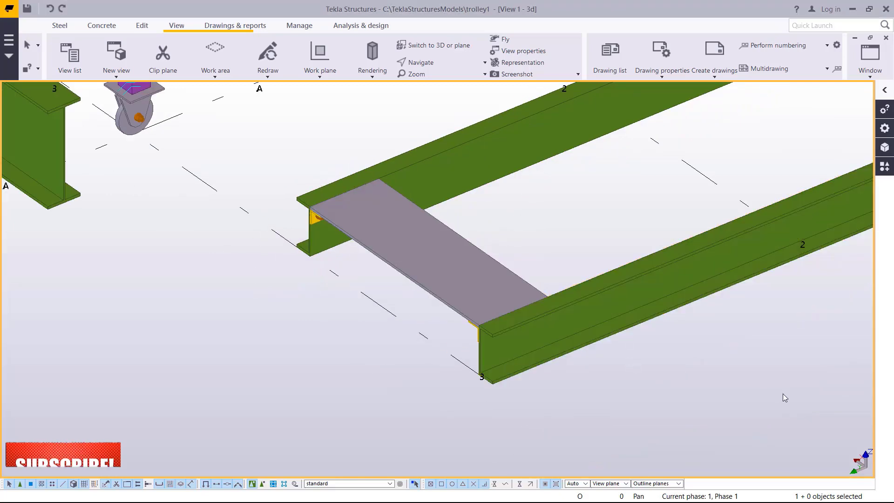
Step: Start defining a custom component of type Seam with the name "Tread 05"
left_click(885, 167)
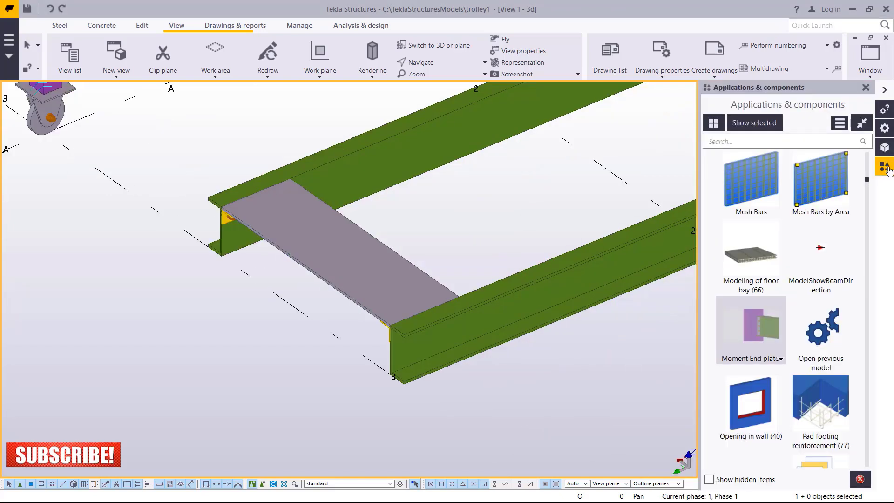
left_click(840, 123)
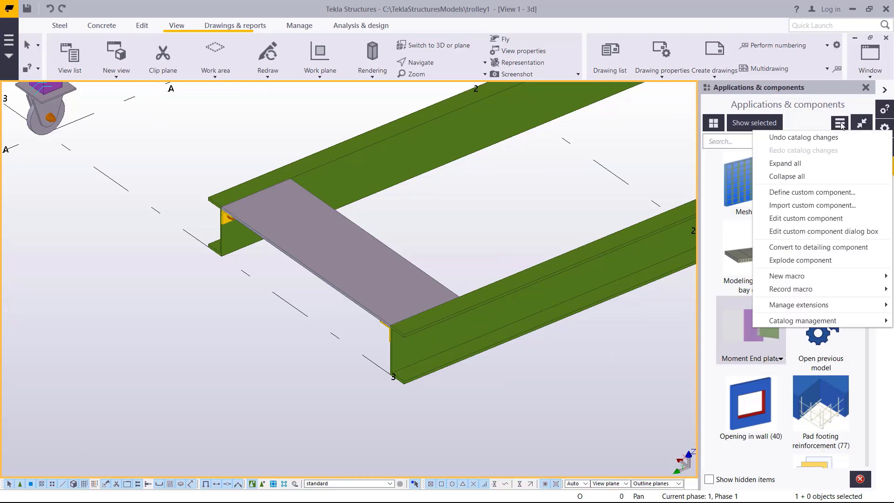
left_click(820, 195)
left_click(527, 149)
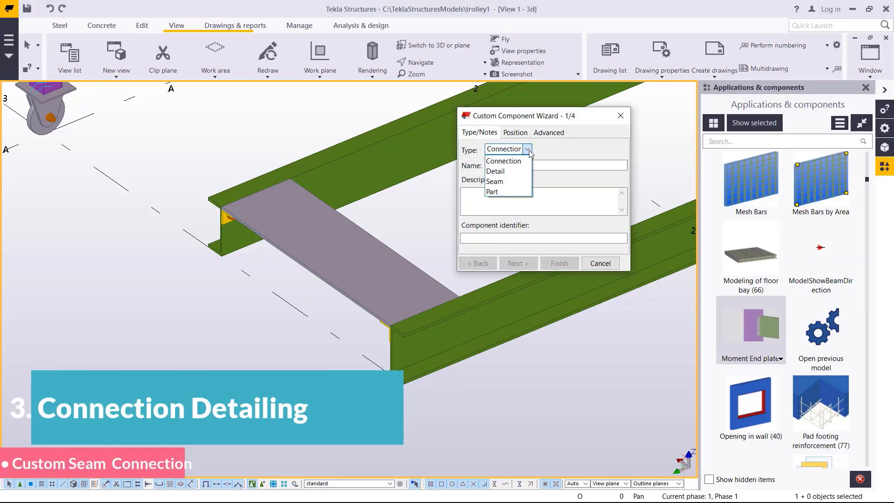
left_click(495, 181)
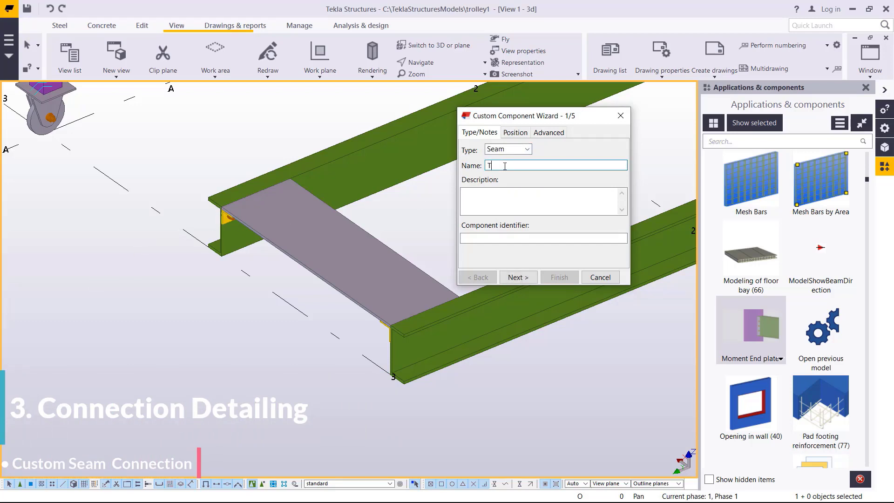
left_click(505, 166)
type("Tread ")
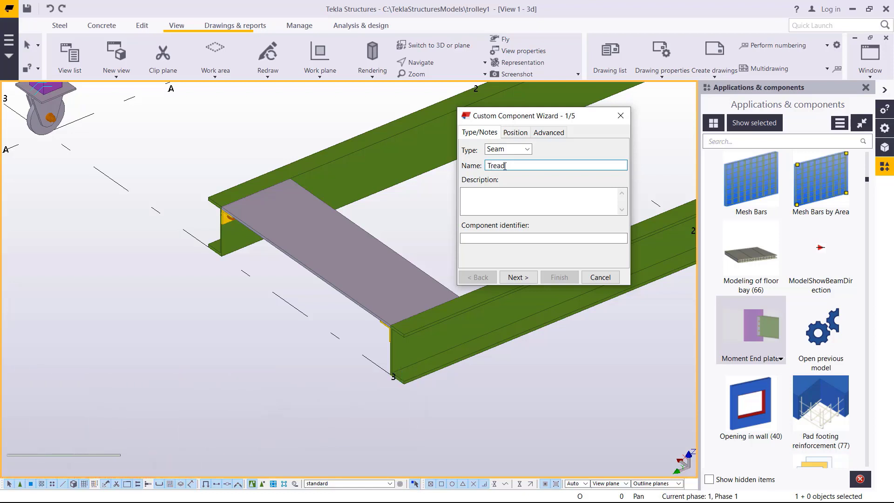
type("05")
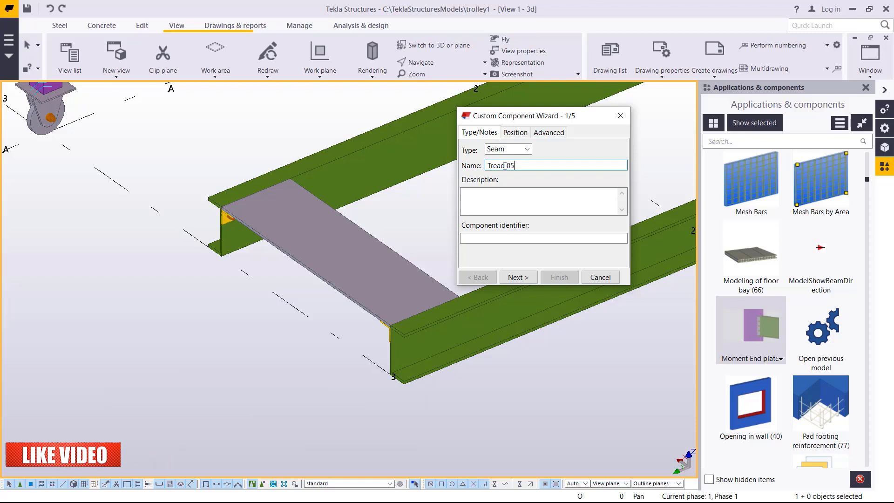
left_click(505, 166)
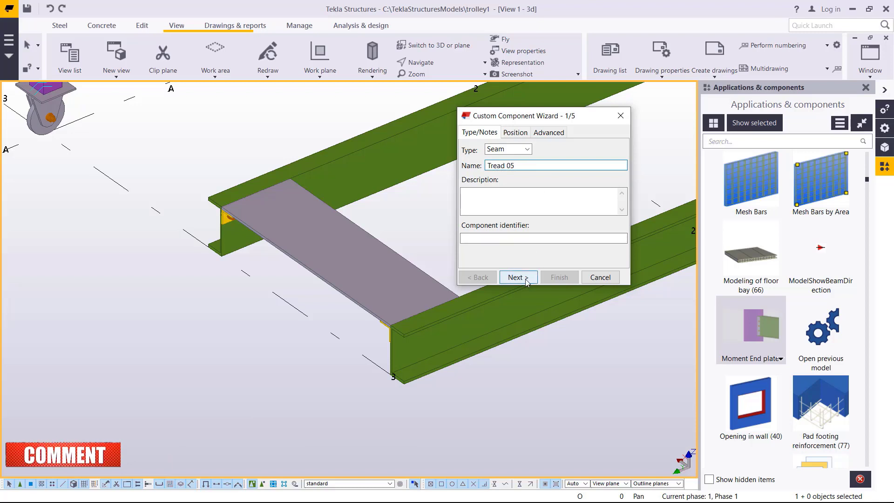
Step: Allow multiple instances of the connection between the same parts and advance the wizard to the component objects selection
left_click(523, 139)
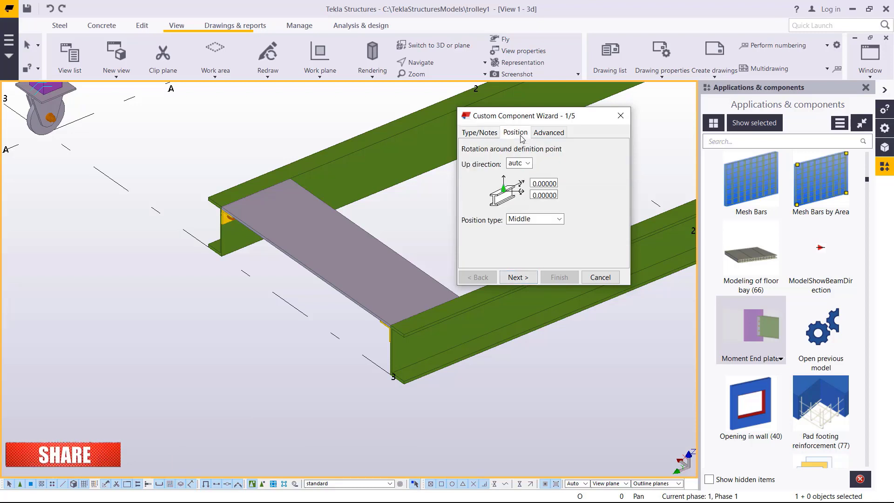
left_click(557, 138)
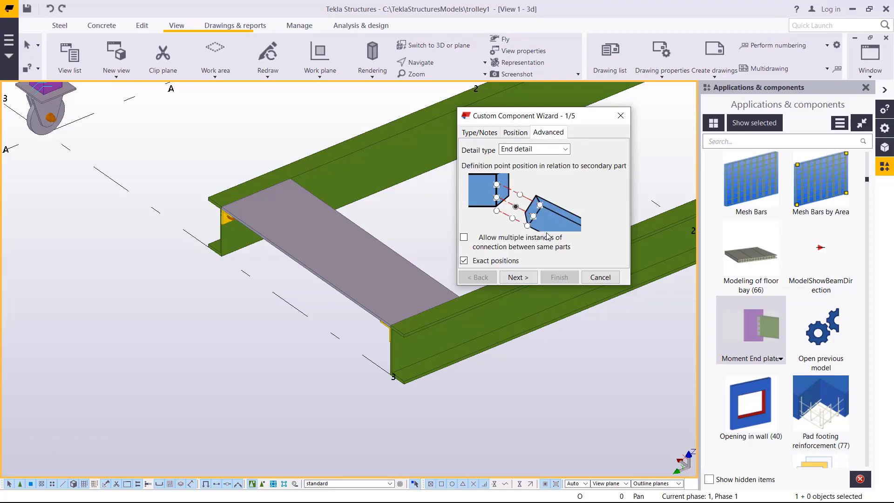
left_click(465, 239)
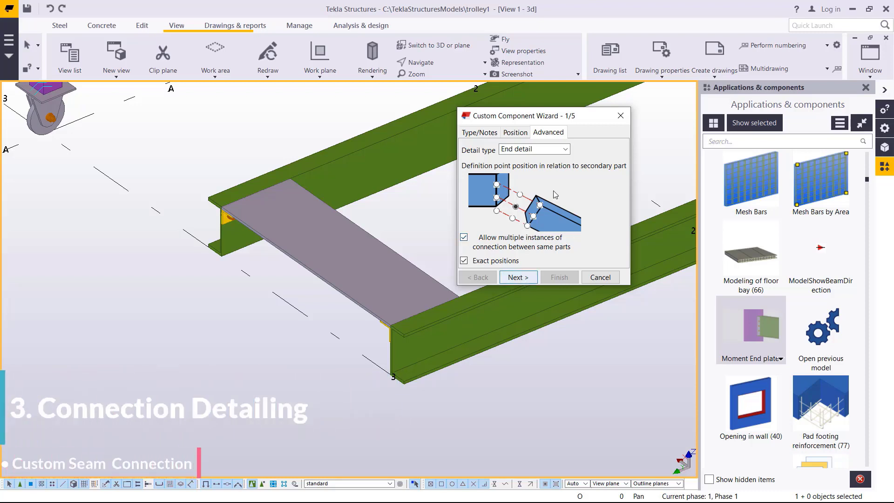
left_click(517, 134)
left_click(488, 134)
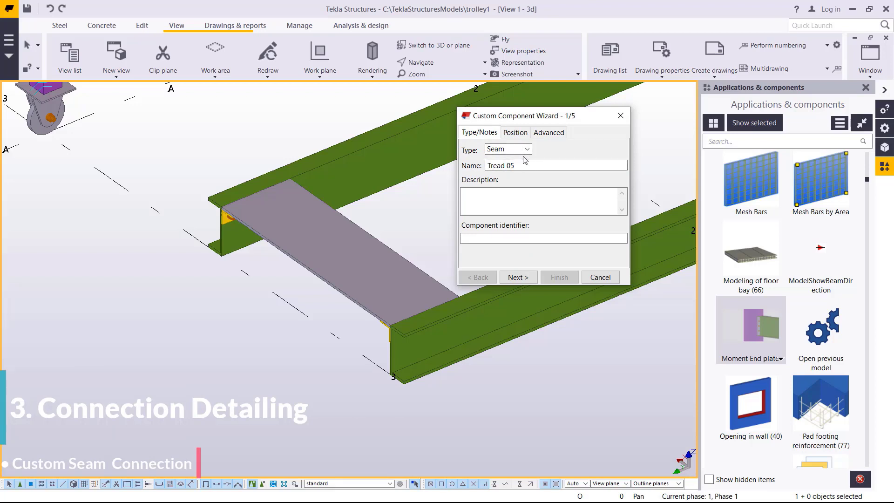
left_click(518, 277)
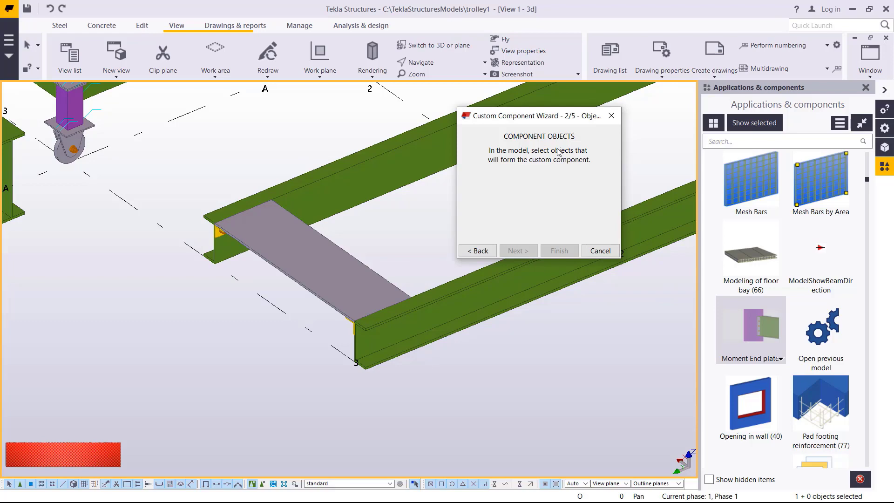
scroll(250, 324, "down", 3)
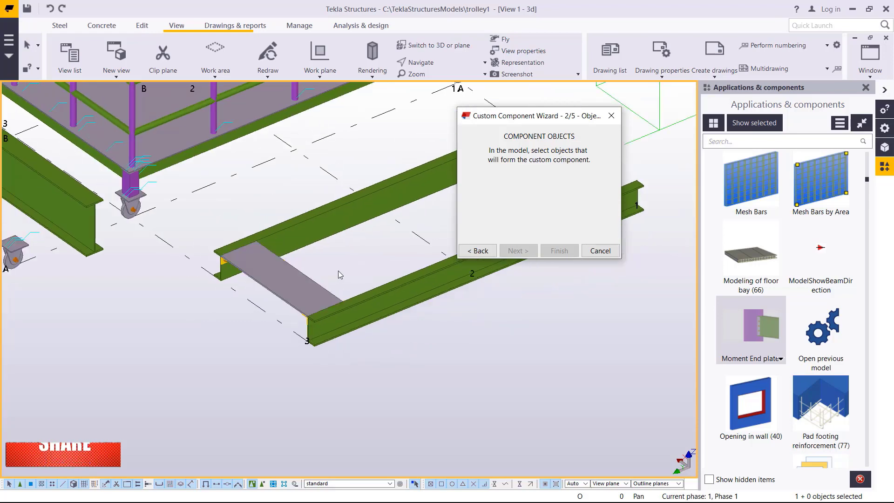
Step: Select the tread plate with its angles and bolts as the component objects and advance to the main part selection
scroll(380, 279, "up", 2)
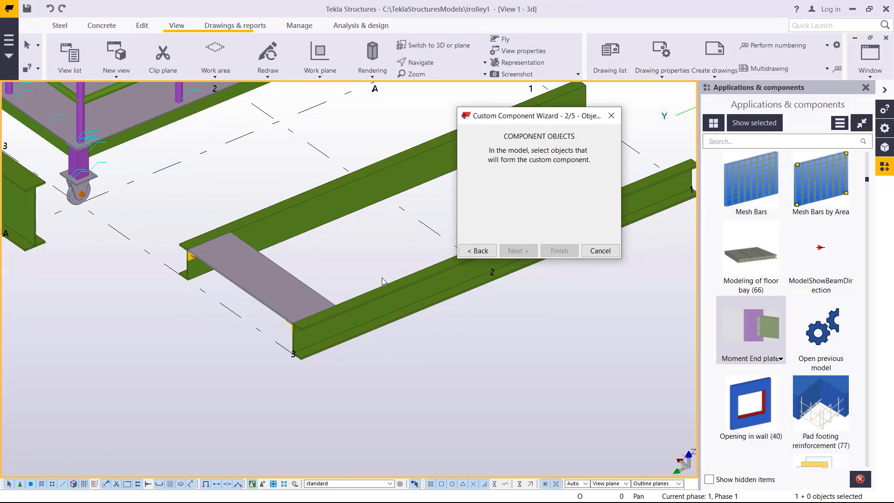
left_click_drag(139, 212, 378, 387)
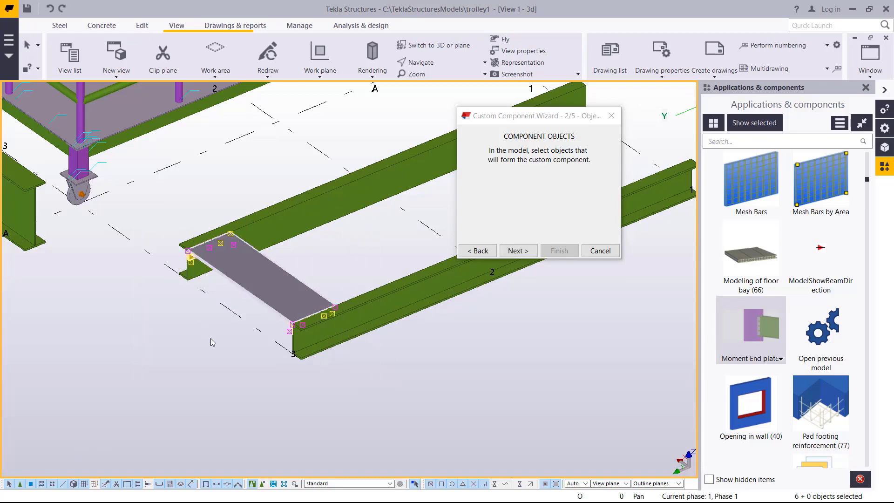
scroll(182, 286, "up", 2)
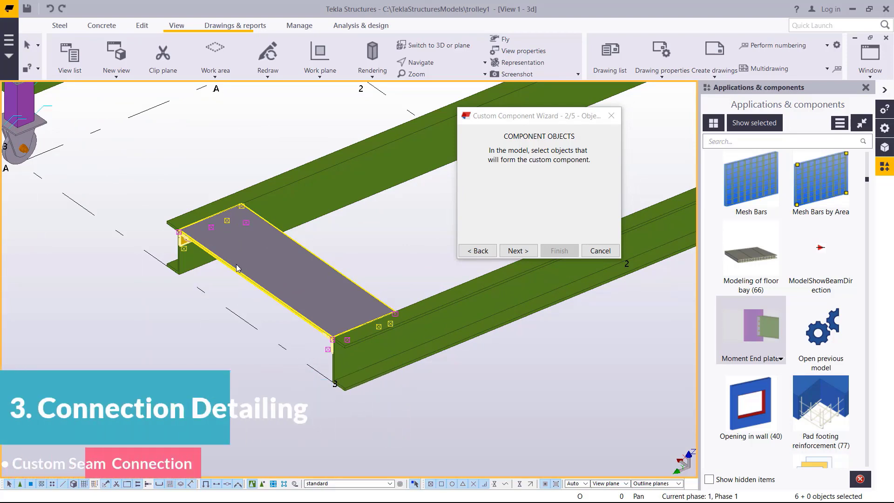
left_click(519, 251)
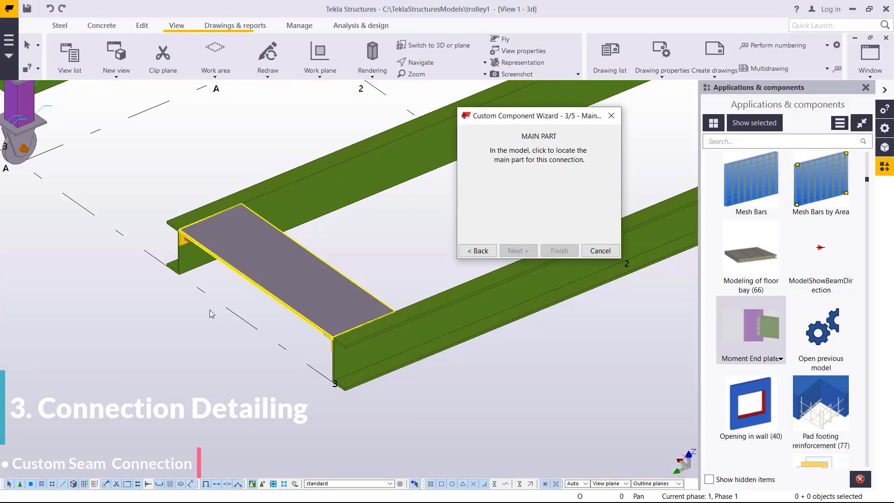
Step: Set the nearer beam as the main part and the opposite beam as the secondary part, advancing to the seam positions
scroll(379, 318, "up", 3)
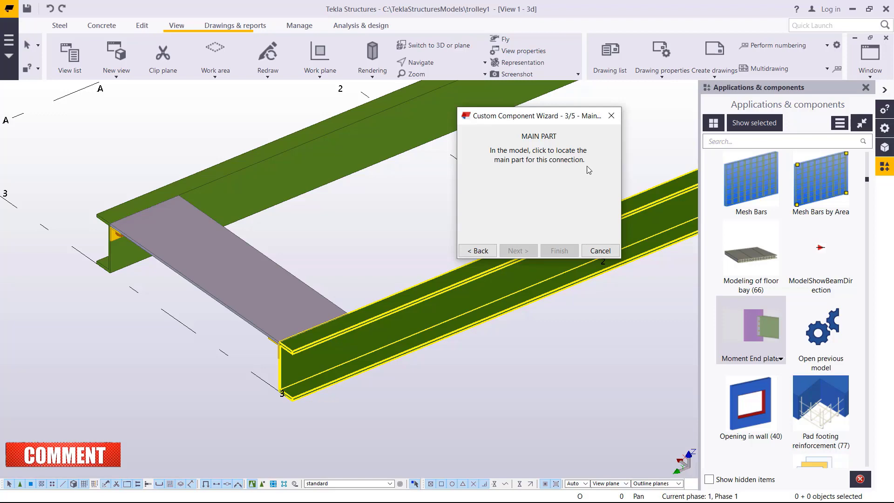
scroll(93, 343, "down", 1)
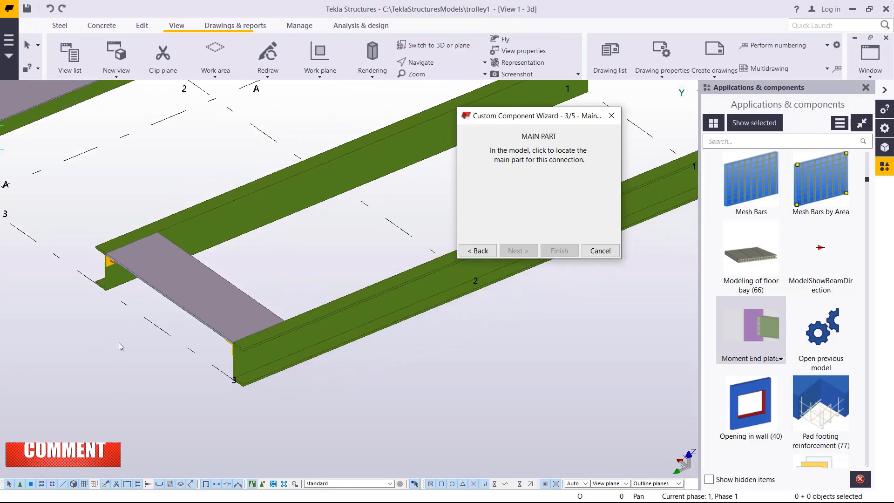
left_click(385, 291)
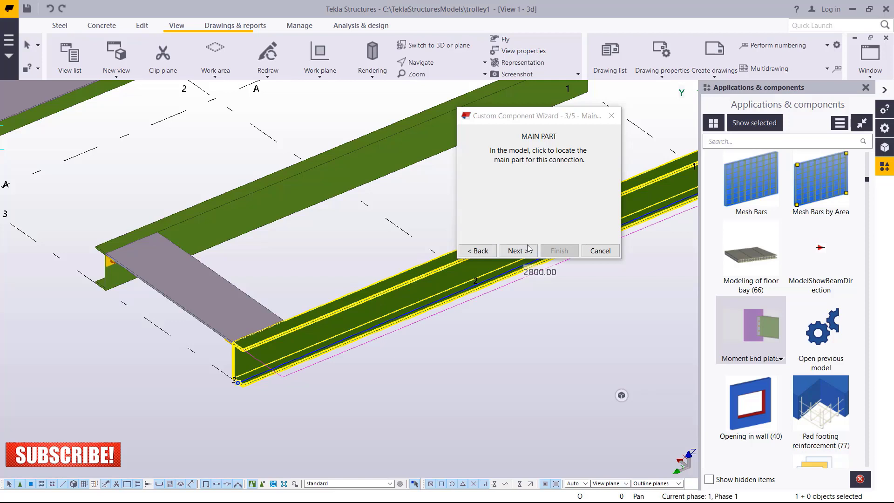
left_click(529, 251)
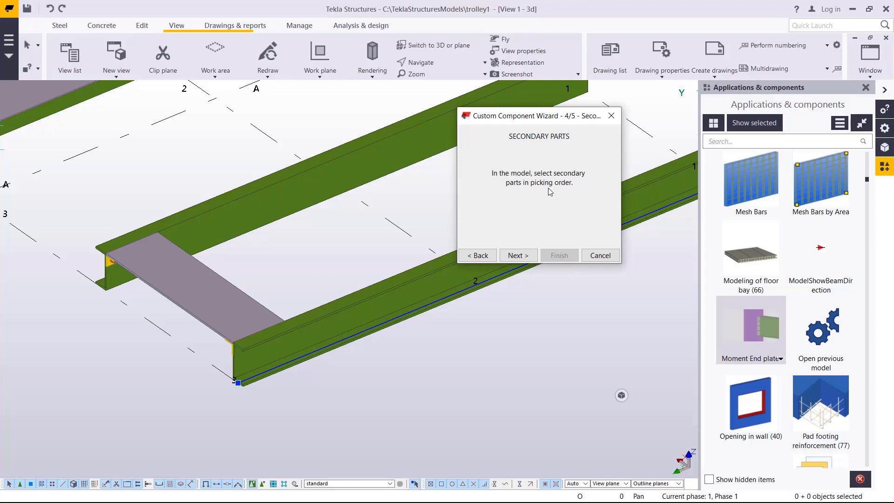
left_click(272, 195)
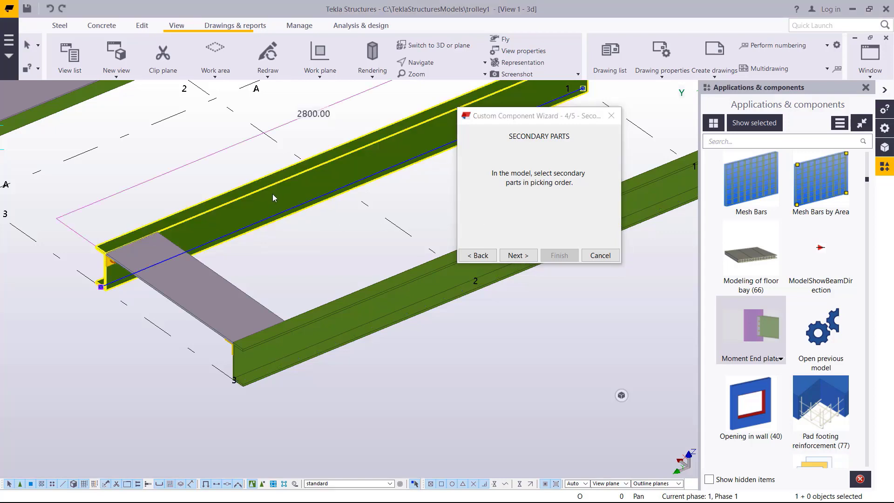
left_click(525, 254)
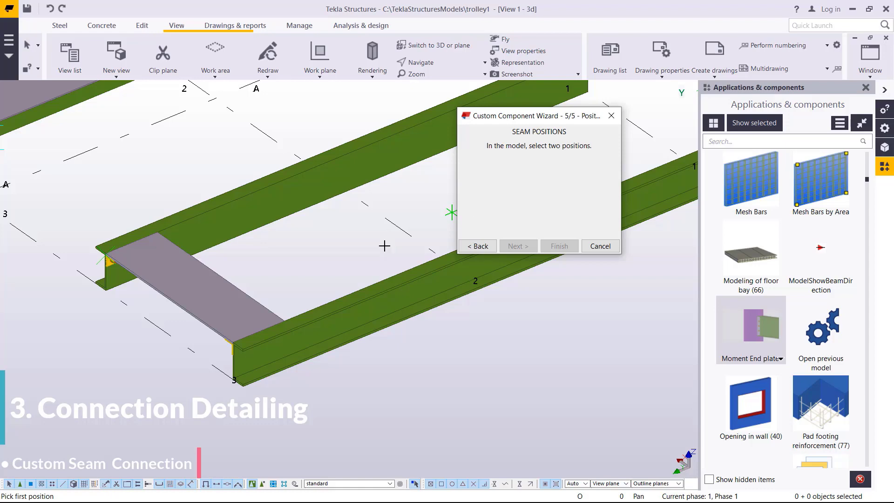
Step: Pick the plate's two upper end corners at the beams near grid line 3 as seam positions and finish the component definition
scroll(159, 260, "up", 5)
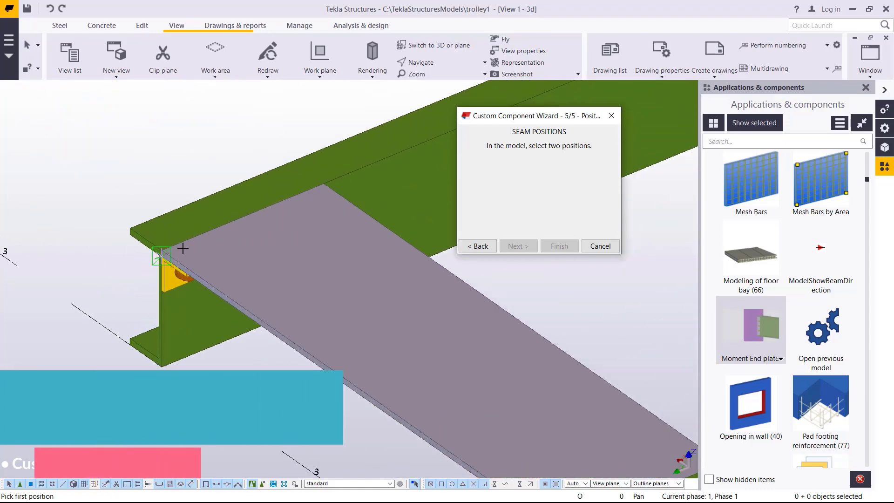
scroll(168, 247, "up", 5)
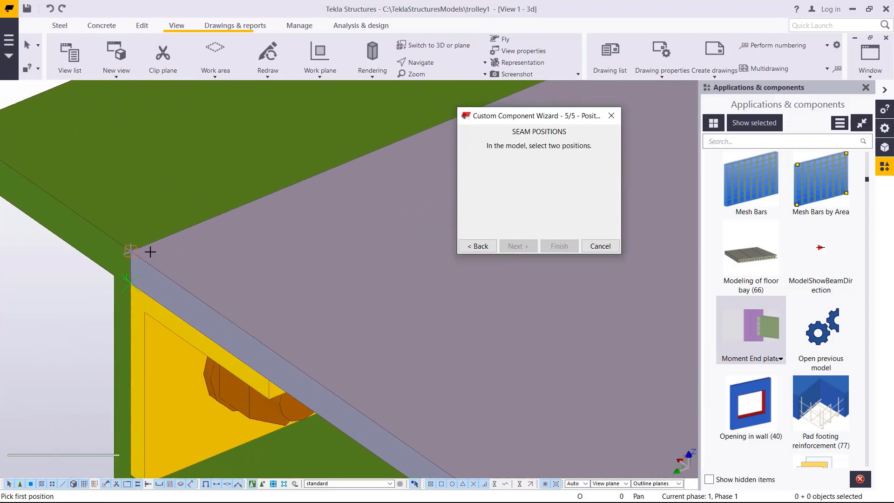
left_click(132, 250)
scroll(134, 199, "down", 3)
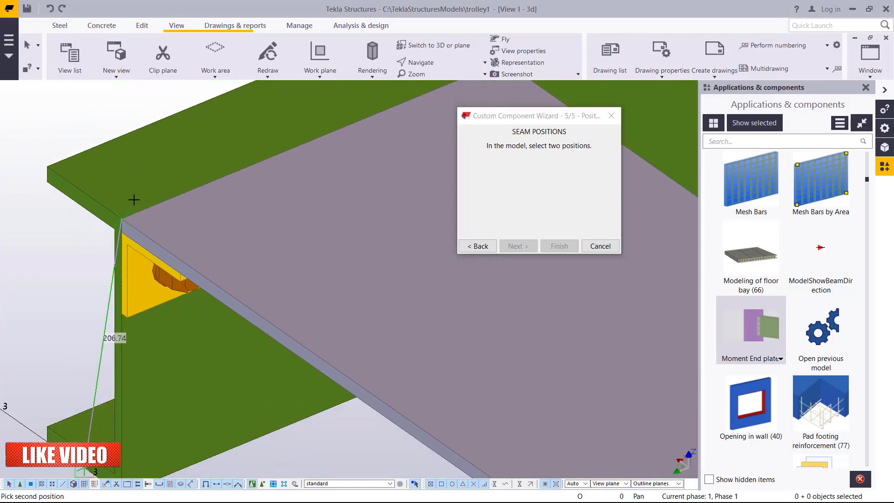
scroll(165, 194, "down", 5)
scroll(415, 372, "up", 6)
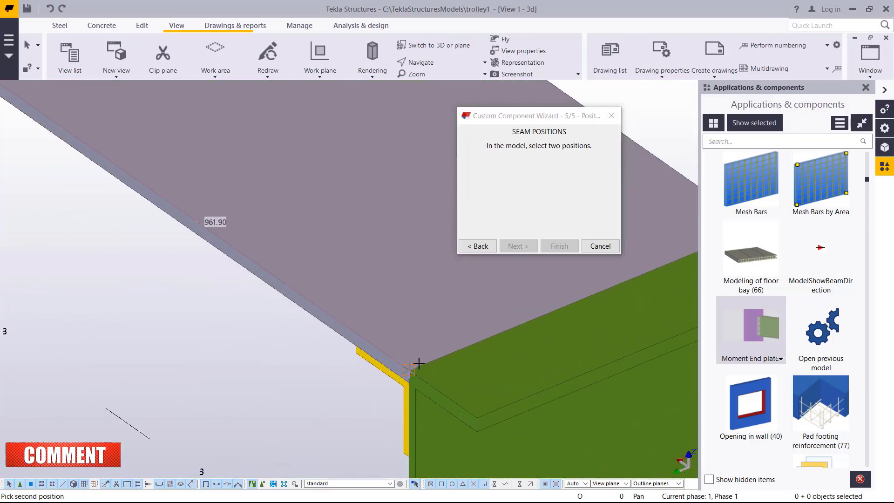
scroll(412, 366, "up", 3)
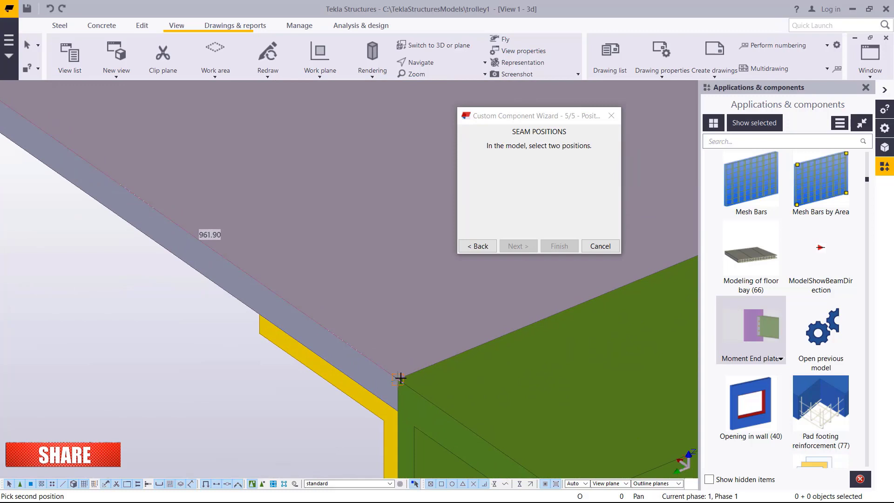
left_click(400, 382)
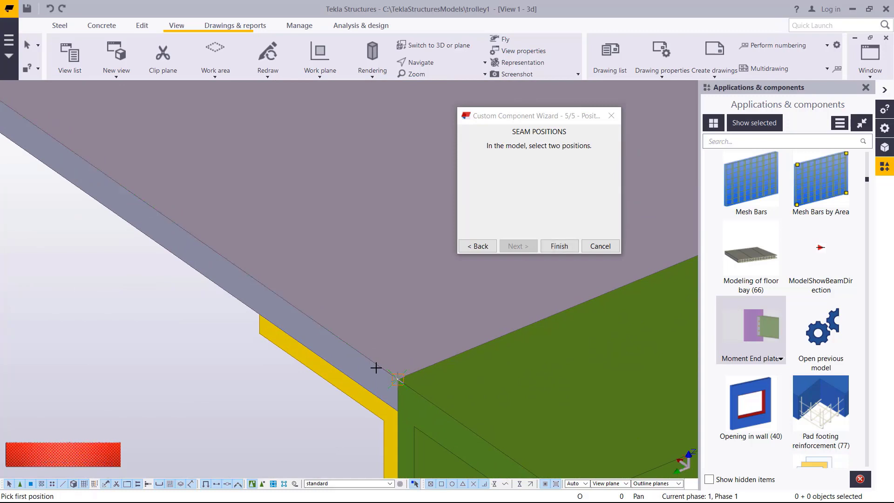
scroll(377, 368, "down", 5)
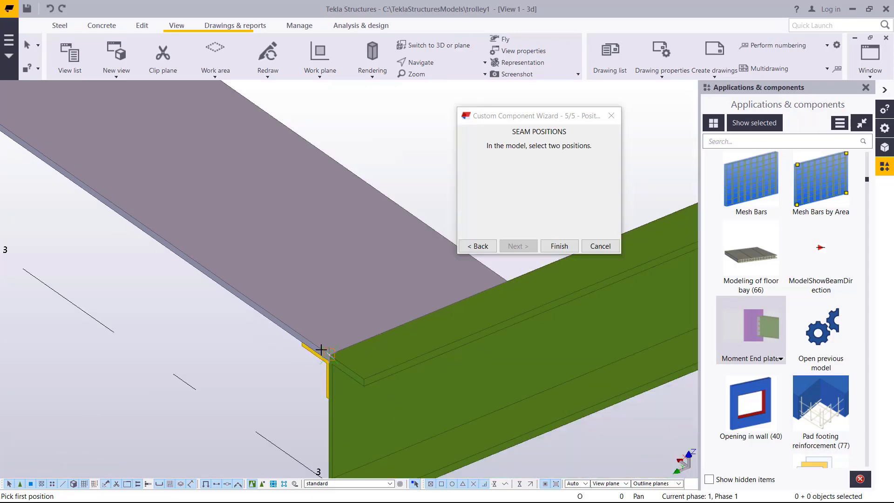
left_click(559, 246)
Step: Redraw the 3D view around the finished tread component
scroll(413, 304, "down", 3)
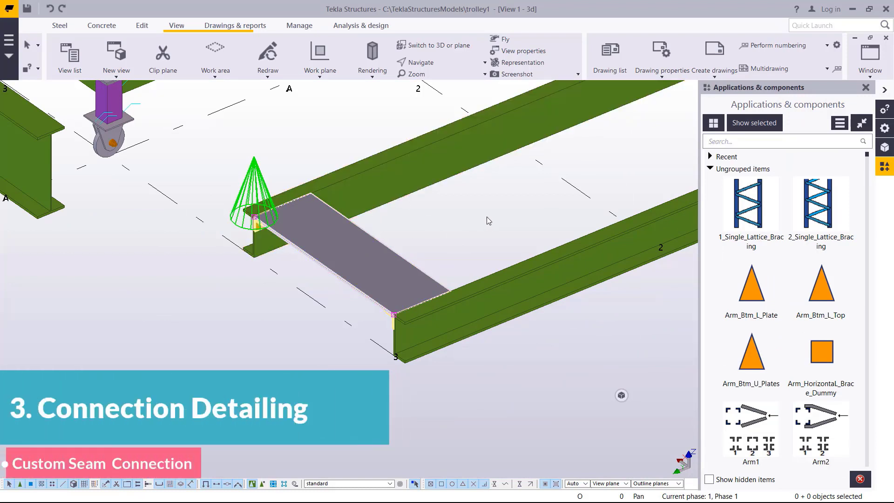
right_click(470, 216)
left_click(455, 204)
right_click(455, 206)
left_click(498, 261)
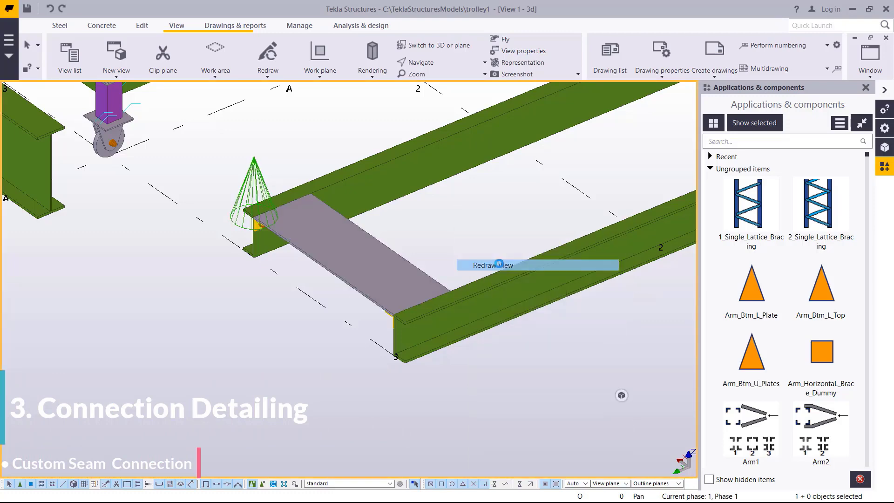
left_click(372, 147)
left_click(372, 255)
scroll(443, 239, "up", 2)
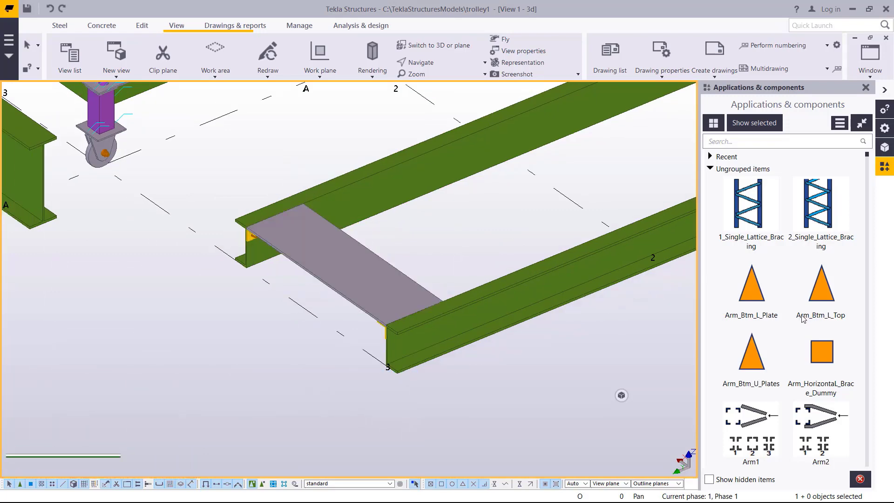
Step: Start the Tread 05 component from the catalogue, taking the nearer beam as main part and the opposite beam as secondary part
scroll(802, 319, "down", 15)
scroll(801, 315, "down", 15)
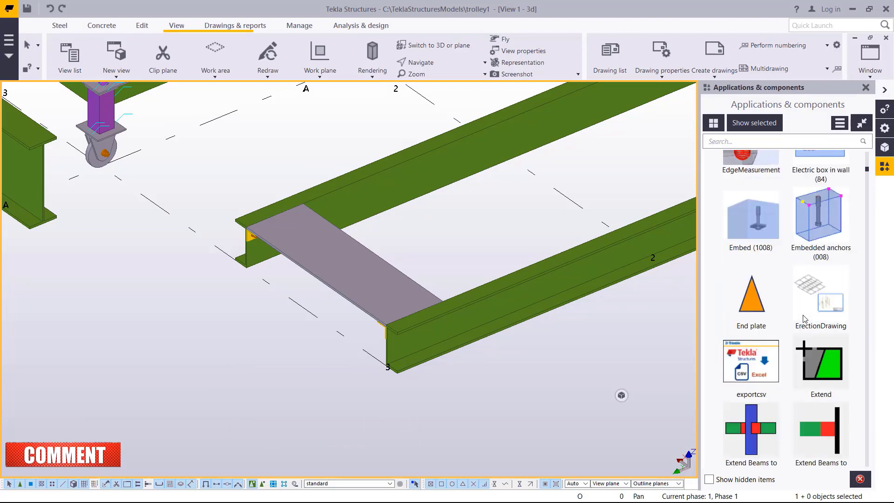
scroll(803, 318, "down", 5)
scroll(803, 318, "up", 4)
scroll(803, 318, "down", 15)
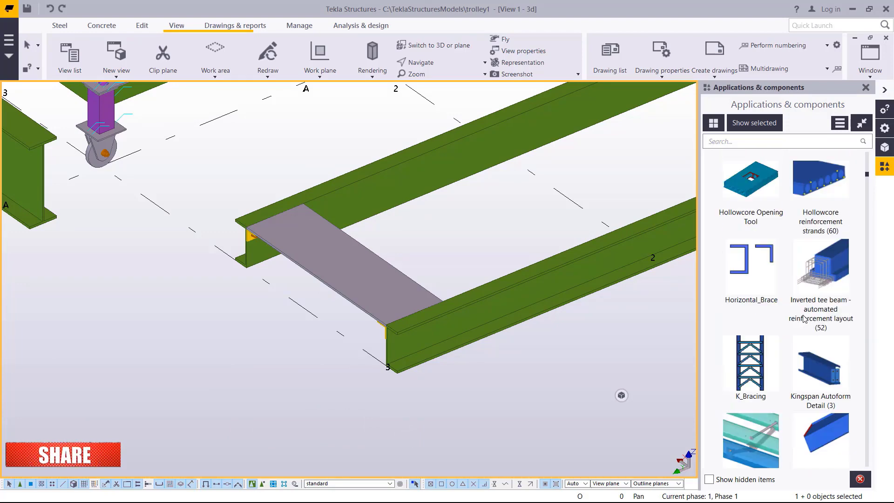
scroll(805, 319, "down", 10)
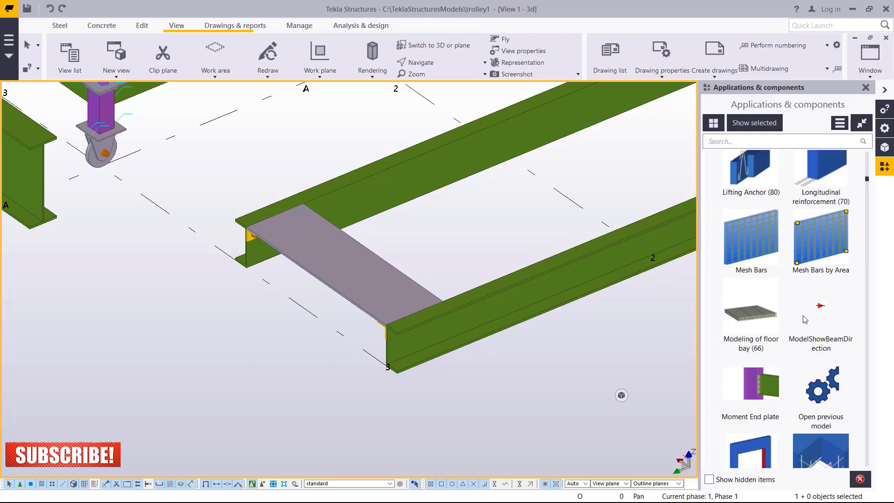
scroll(804, 319, "up", 2)
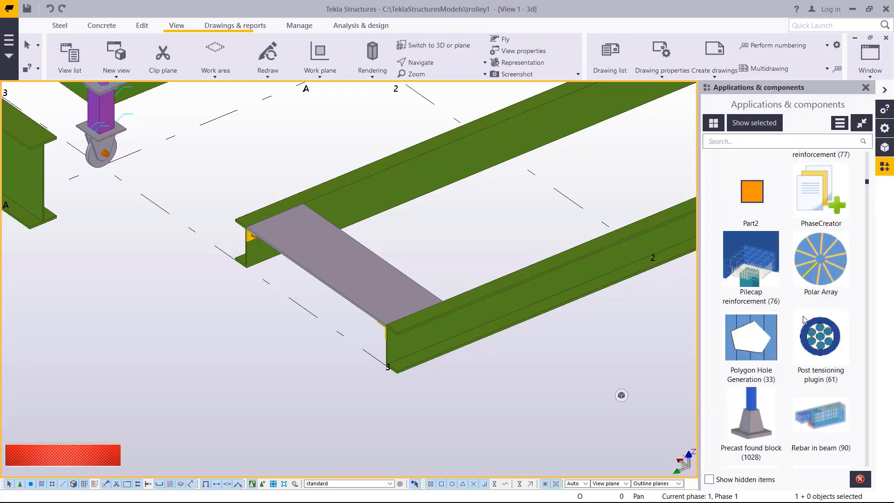
scroll(803, 319, "down", 10)
scroll(805, 319, "down", 8)
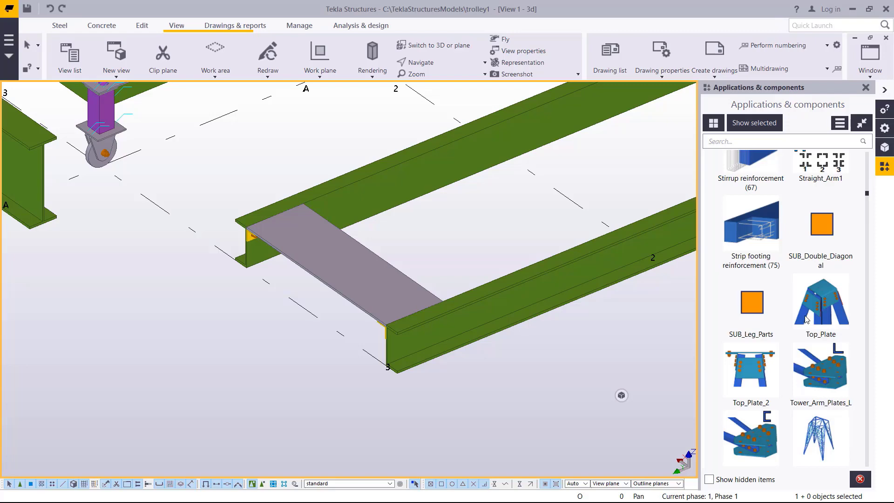
scroll(806, 319, "down", 5)
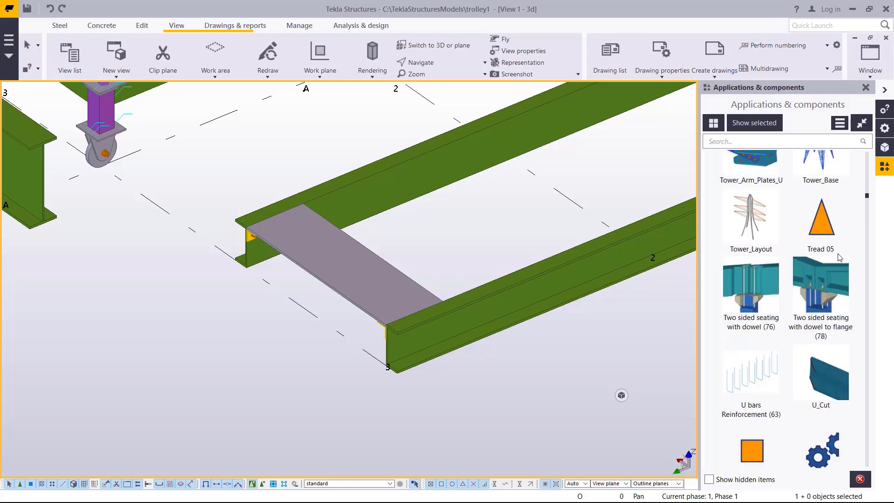
left_click(823, 227)
scroll(224, 335, "down", 5)
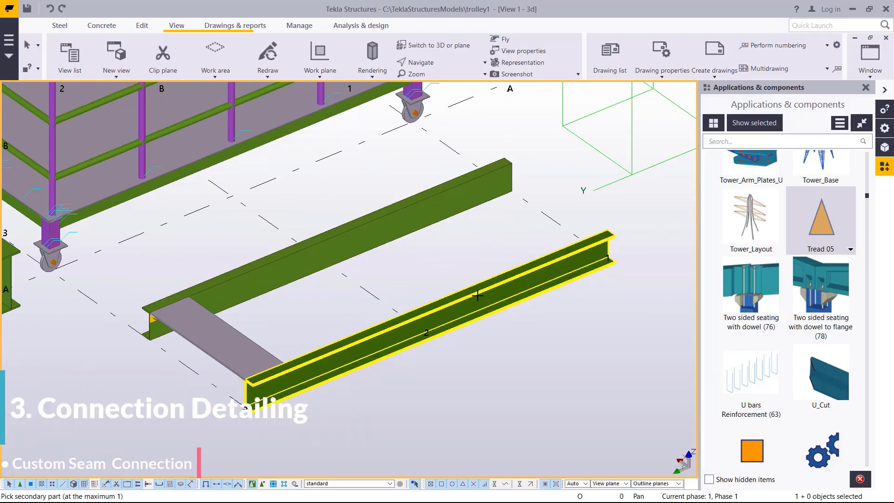
left_click(353, 228)
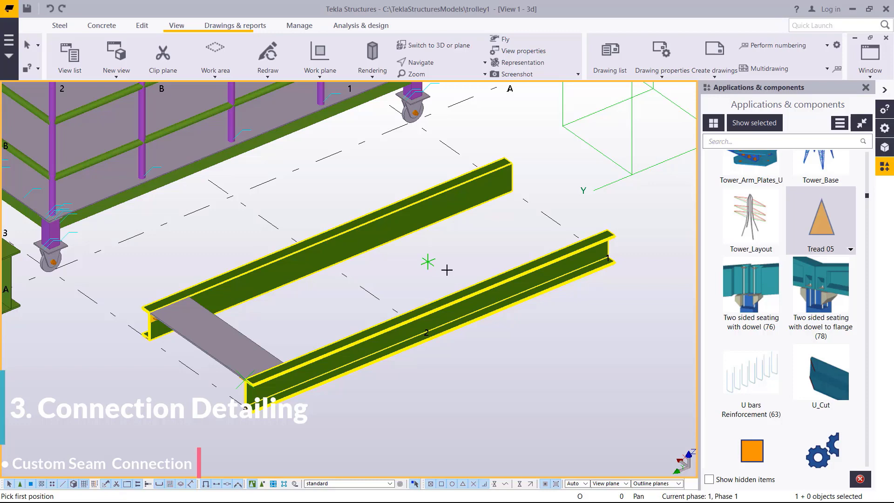
Step: Place a second tread near grid line 2 by picking a position on each beam's upper edge, far beam first, and end the command
scroll(334, 237, "up", 5)
left_click(333, 235)
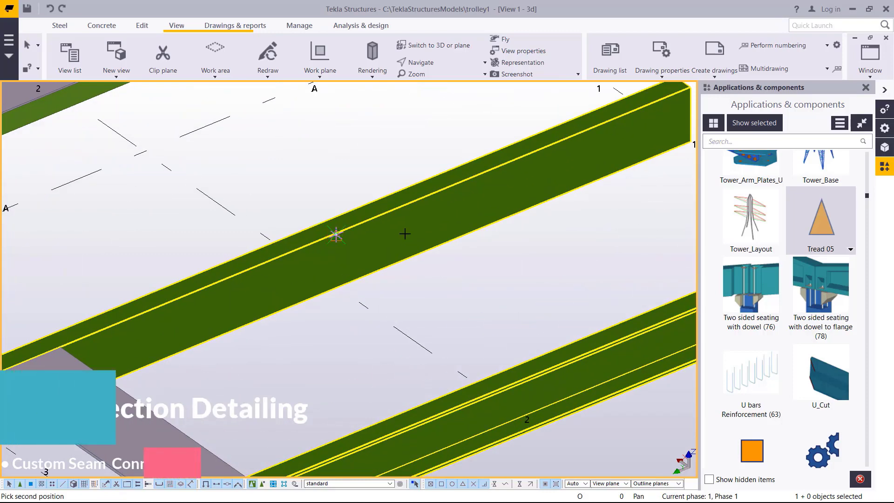
scroll(477, 323, "up", 2)
scroll(477, 324, "up", 1)
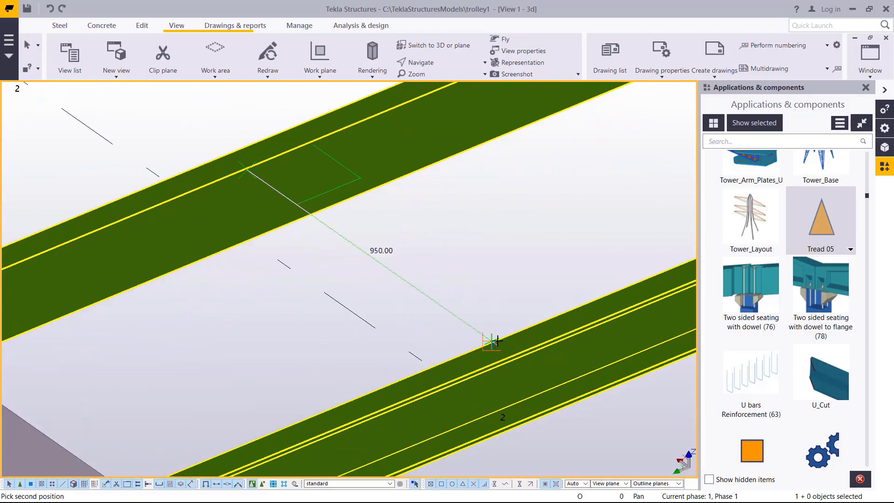
scroll(487, 345, "up", 3)
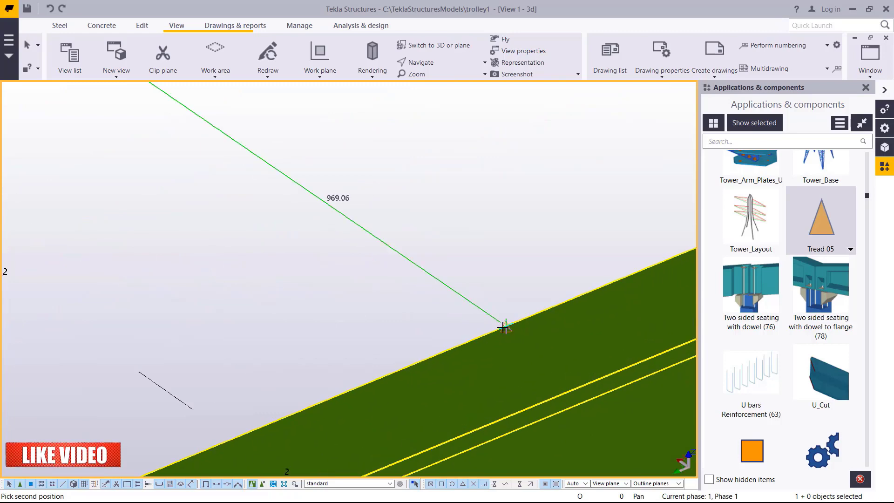
left_click(508, 330)
scroll(466, 335, "down", 5)
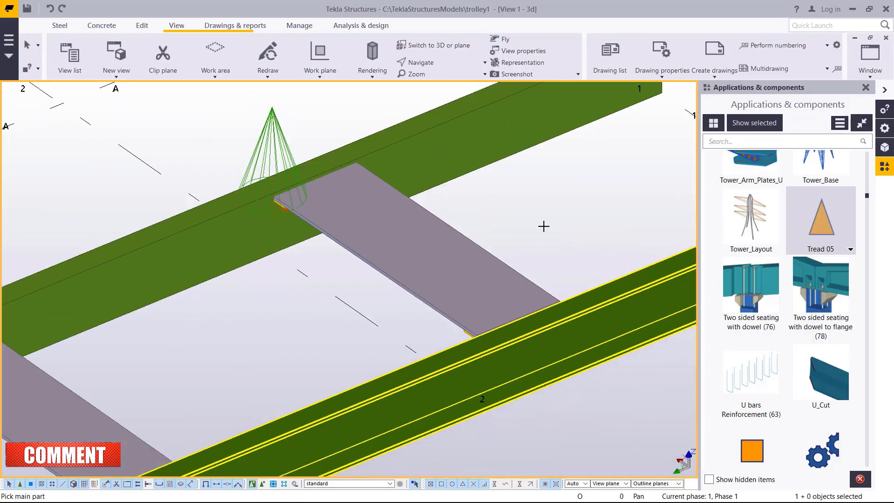
right_click(557, 216)
left_click(579, 220)
Step: Examine how the second tread and its bolted angles sit between the beams from a low end view and from above
left_click(415, 62)
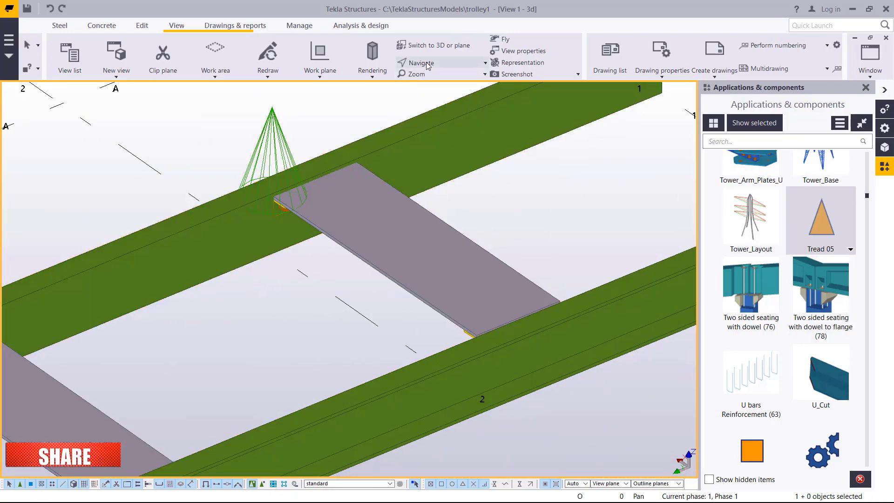
left_click(409, 224)
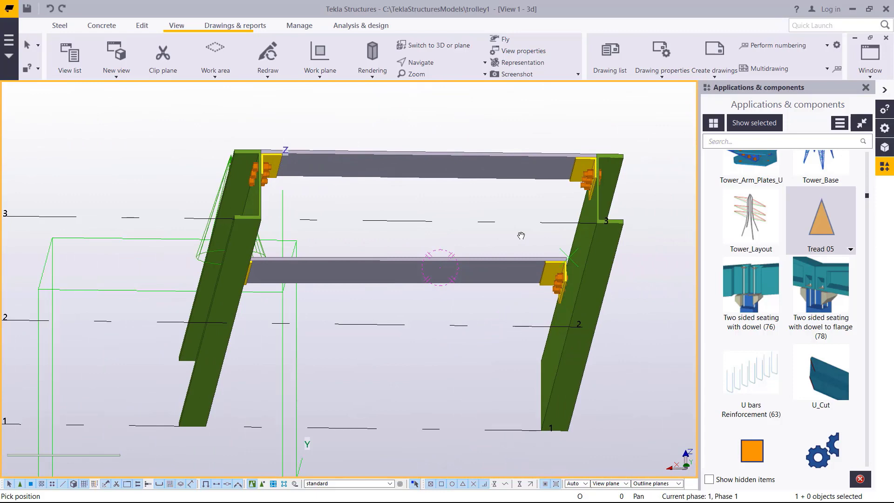
scroll(522, 236, "up", 5)
scroll(527, 278, "down", 5)
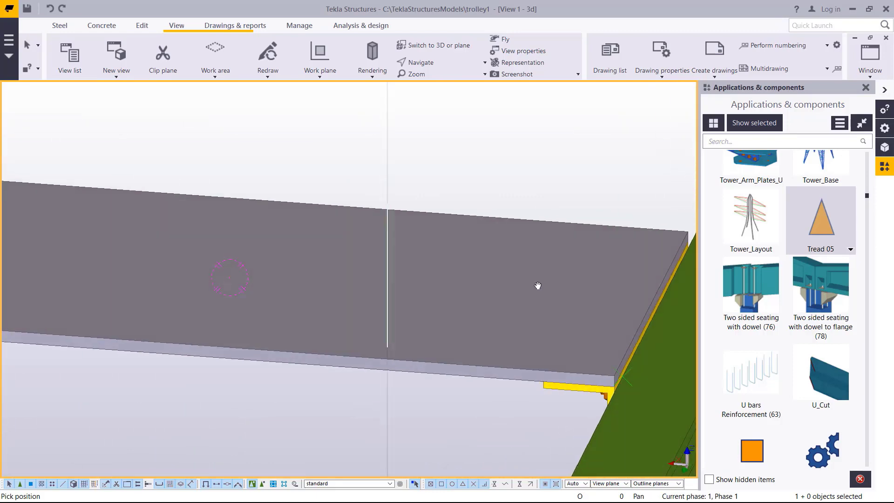
scroll(228, 366, "up", 5)
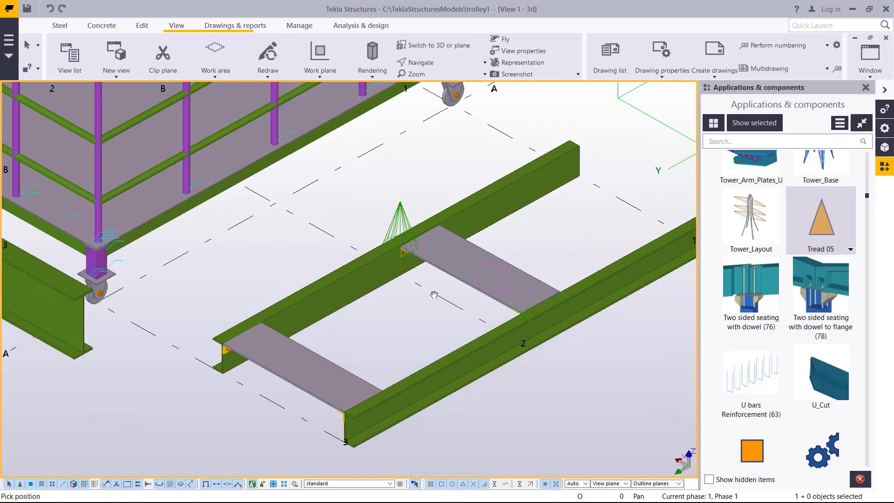
scroll(228, 367, "up", 1)
right_click(199, 186)
left_click(226, 193)
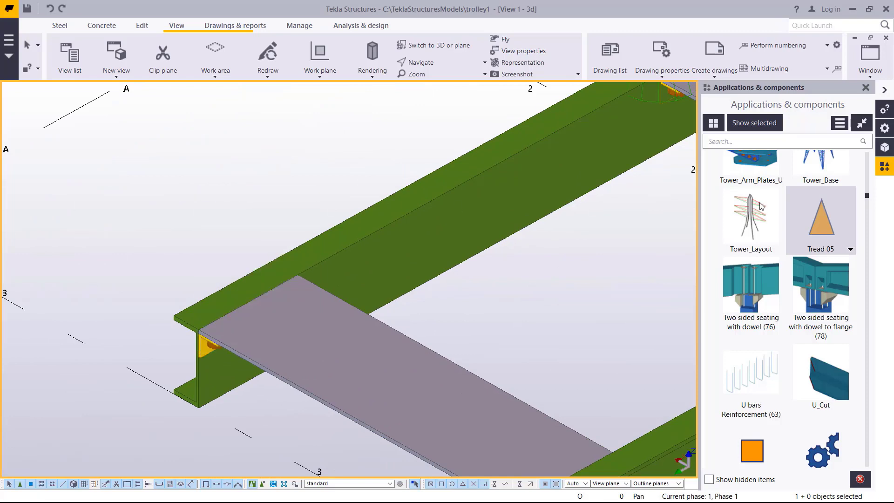